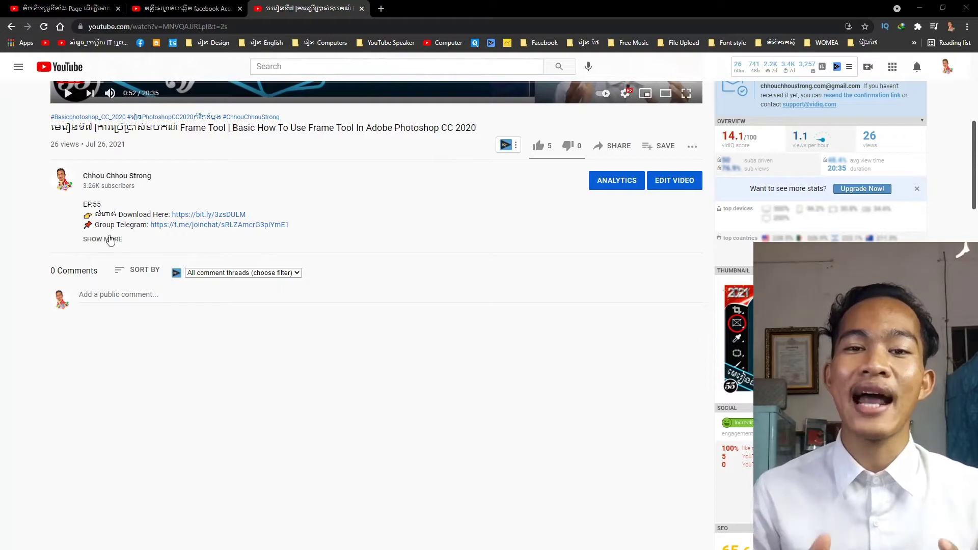
Step: Open exercise folder 001 and preview the Background and Final Simple images
{"action": "left_click", "coordinate": [112, 240]}
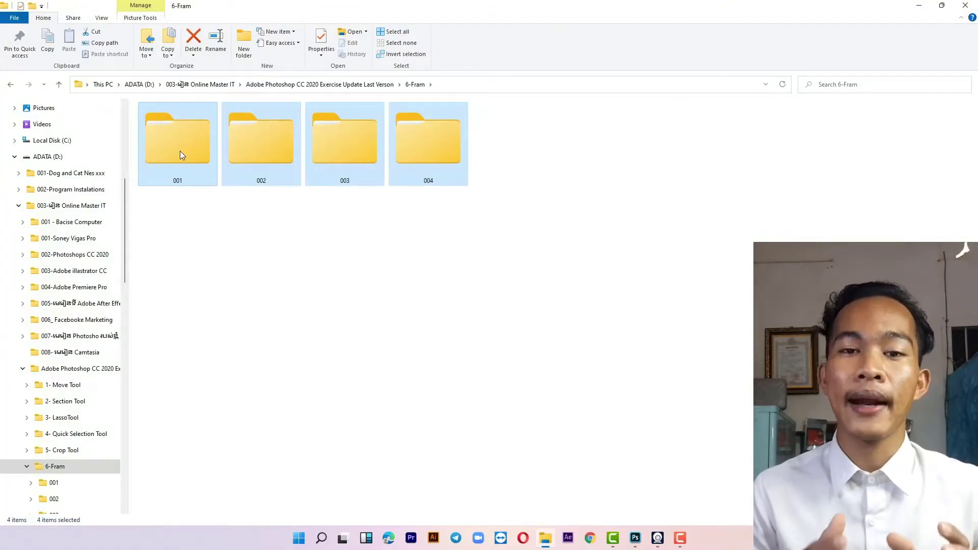
{"action": "double_click", "coordinate": [179, 151]}
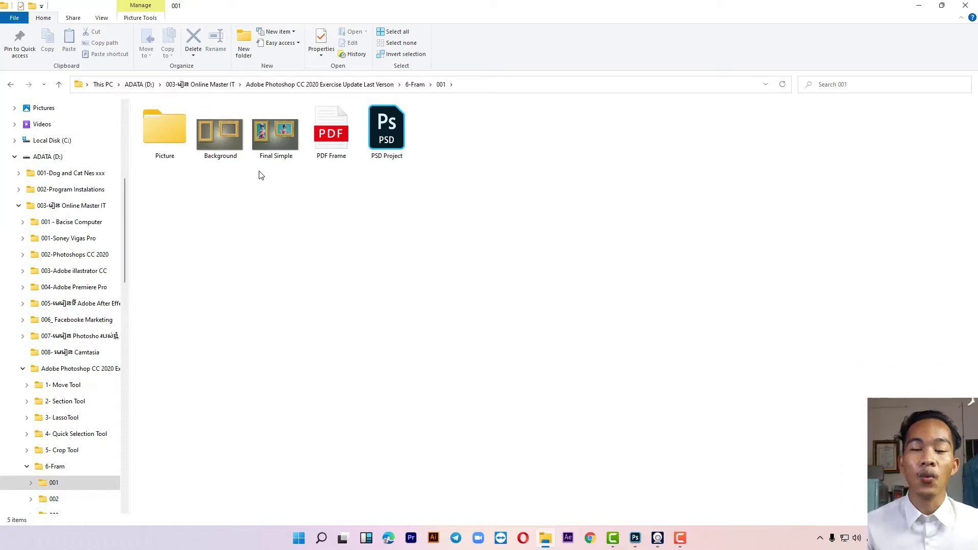
{"action": "double_click", "coordinate": [217, 139]}
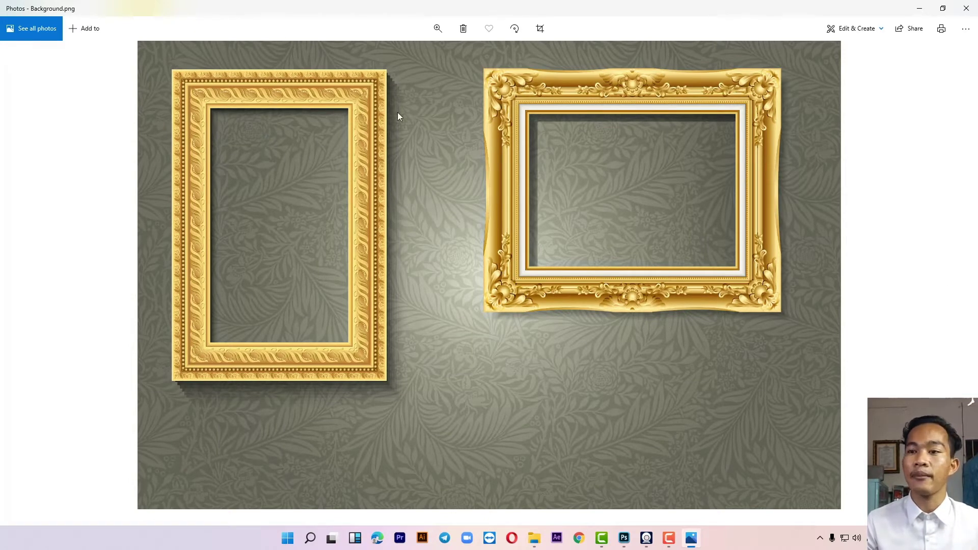
{"action": "left_click", "coordinate": [953, 276]}
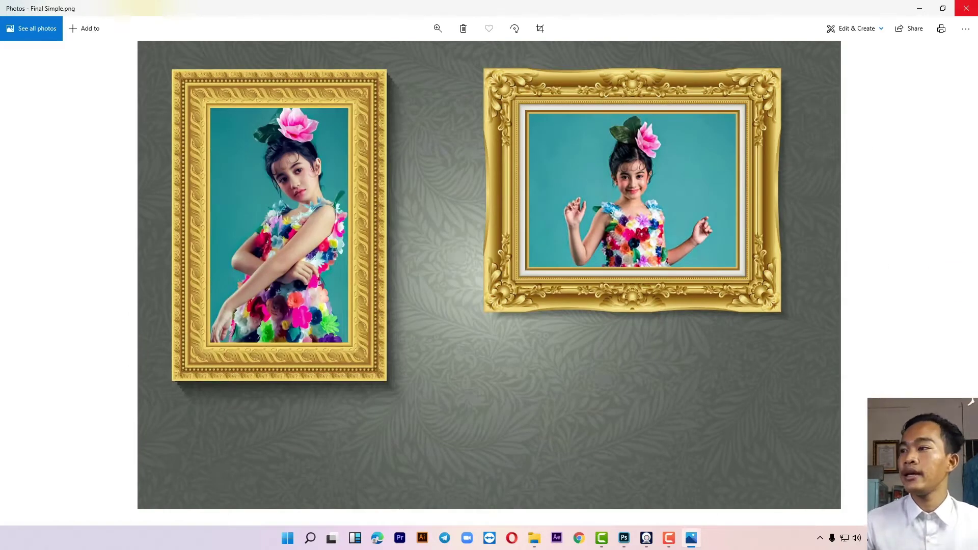
{"action": "left_click", "coordinate": [966, 8]}
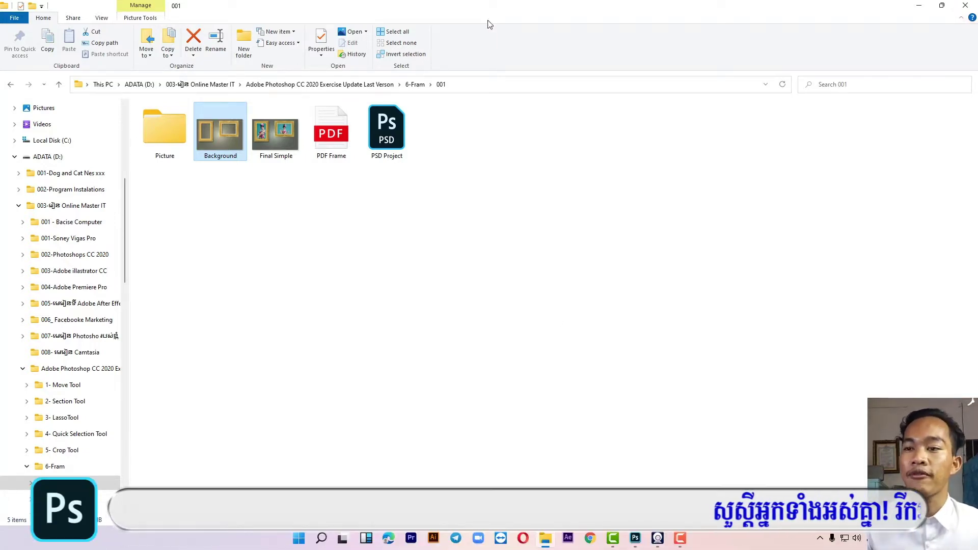
Step: Switch to Photoshop and open Background.png and Final Simple.png as separate documents
{"action": "key", "text": "super+Down"}
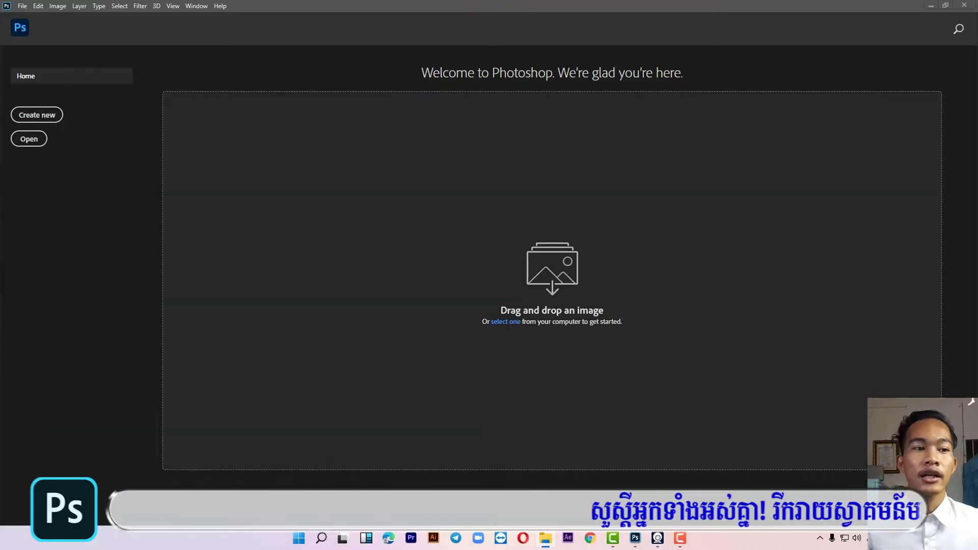
{"action": "left_click_drag", "start_coordinate": [455, 282], "coordinate": [463, 231]}
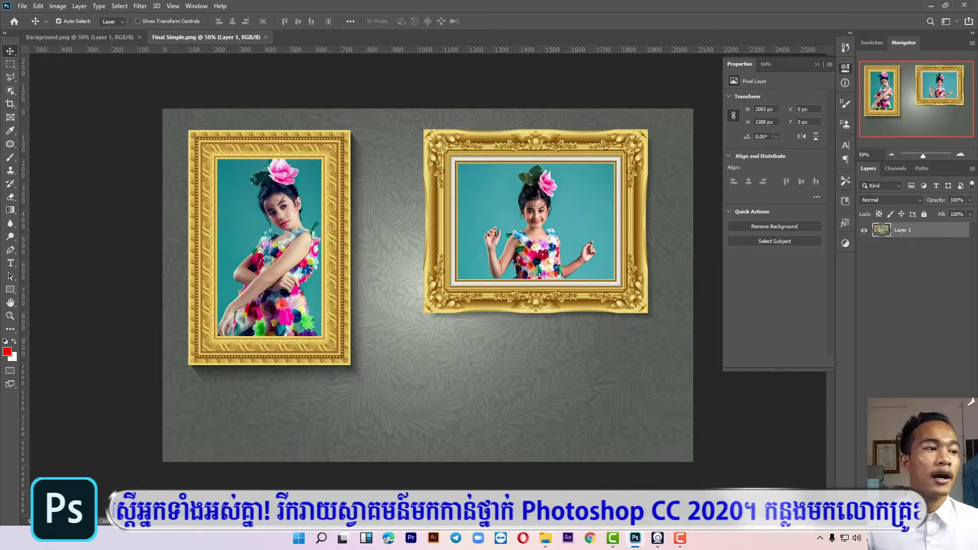
Step: Open the photos 001.JPG and 002.JPG from exercise folder 001's Picture subfolder as separate Photoshop documents
{"action": "key", "text": "alt+Tab"}
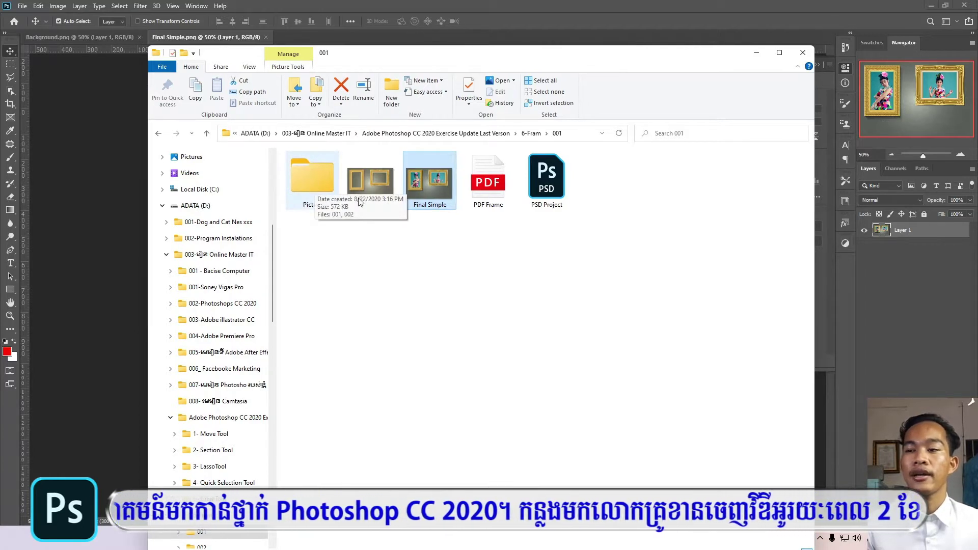
{"action": "left_click", "coordinate": [374, 190]}
{"action": "left_click", "coordinate": [434, 195]}
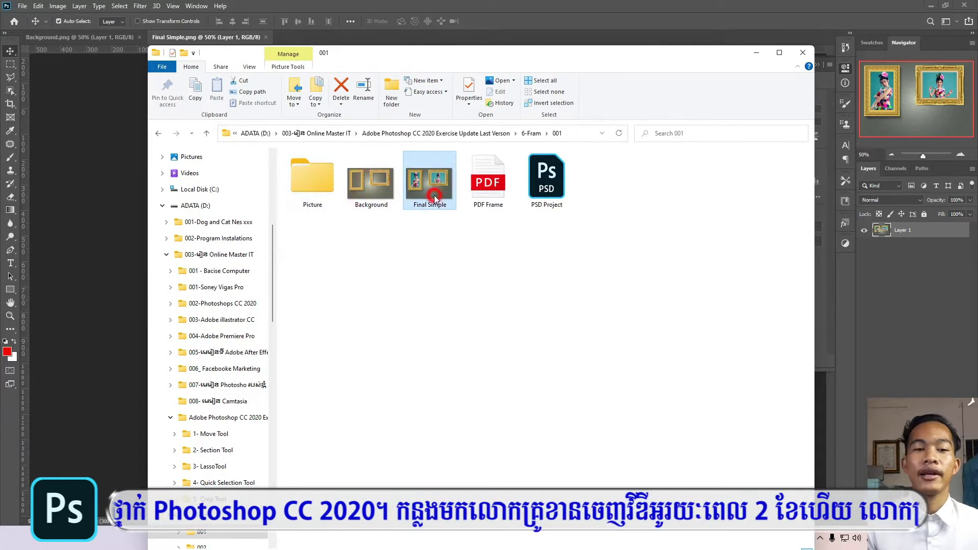
{"action": "double_click", "coordinate": [322, 176]}
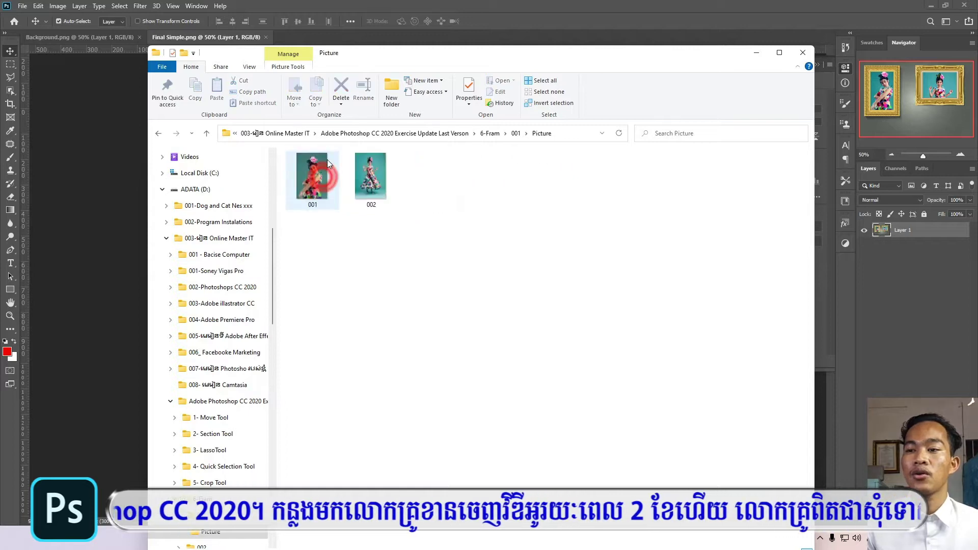
{"action": "left_click_drag", "start_coordinate": [359, 63], "coordinate": [526, 108]}
{"action": "left_click_drag", "start_coordinate": [580, 273], "coordinate": [358, 31]}
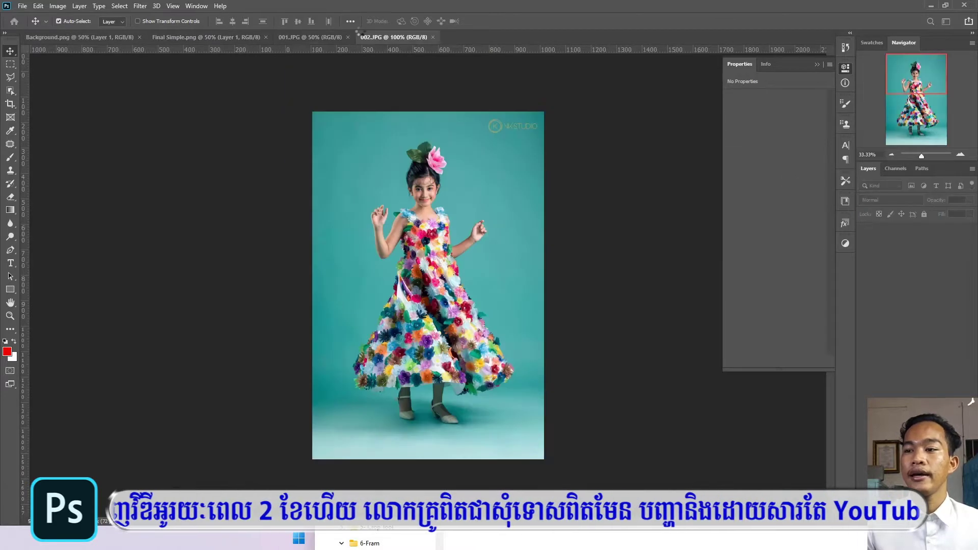
Step: Float Final Simple.png in its own small window showing both framed photos, placed beside the canvas as a reference
{"action": "left_click", "coordinate": [182, 38]}
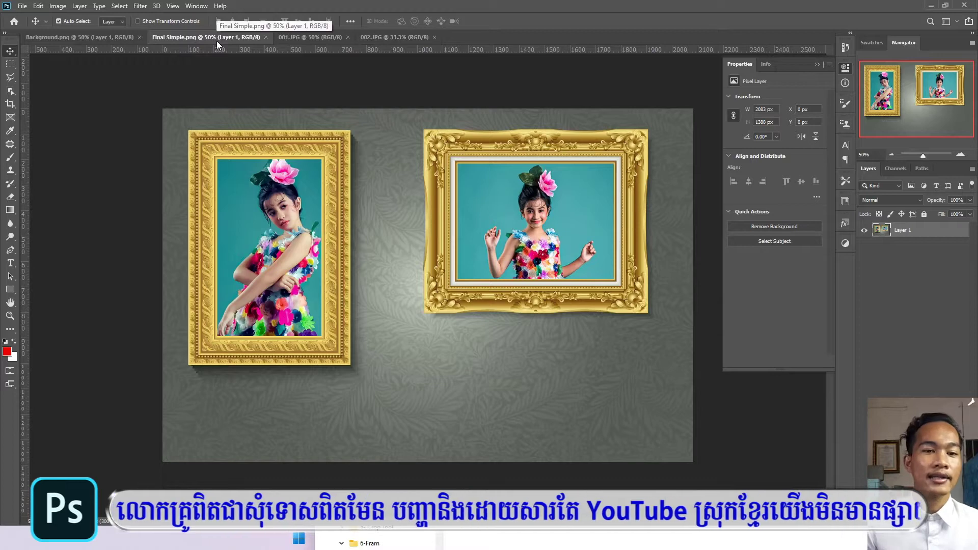
{"action": "left_click_drag", "start_coordinate": [211, 40], "coordinate": [204, 184]}
{"action": "left_click_drag", "start_coordinate": [142, 178], "coordinate": [733, 23]}
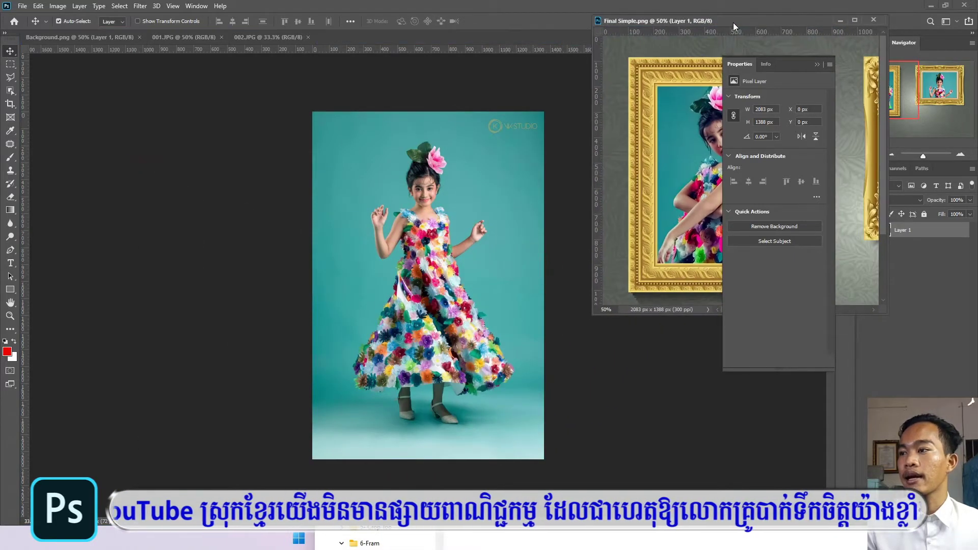
{"action": "left_click", "coordinate": [818, 65]}
{"action": "scroll", "coordinate": [712, 109], "scroll_direction": "down", "scroll_amount": 5}
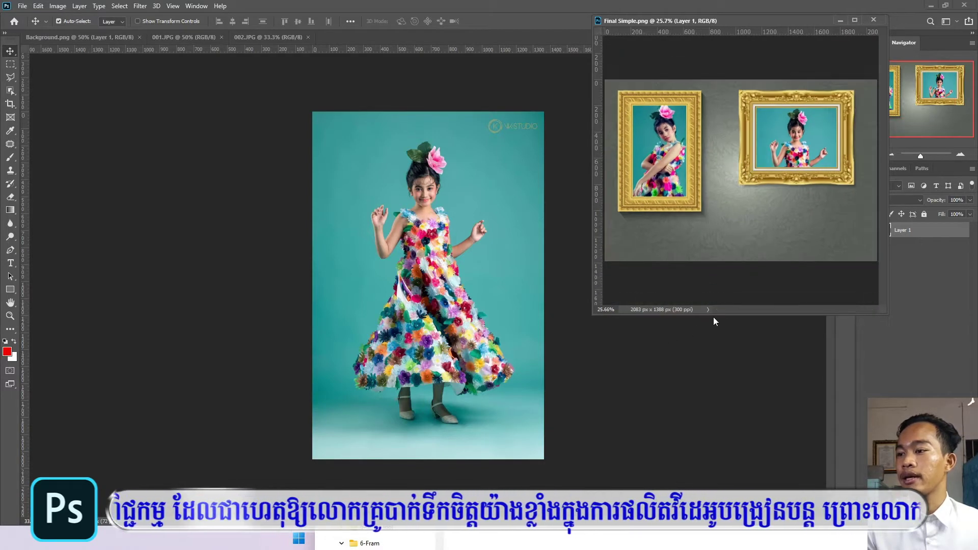
{"action": "left_click_drag", "start_coordinate": [722, 315], "coordinate": [722, 174]}
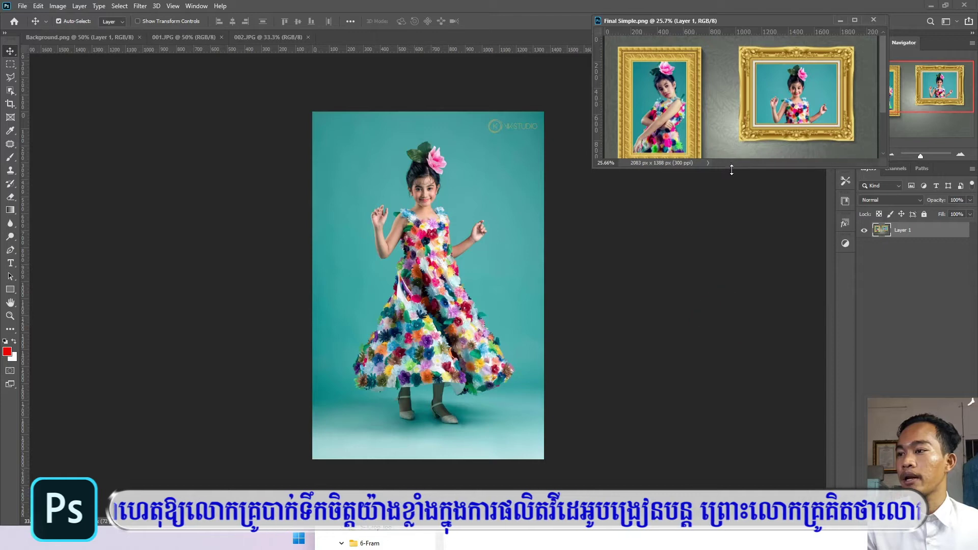
{"action": "left_click_drag", "start_coordinate": [713, 23], "coordinate": [757, 24]}
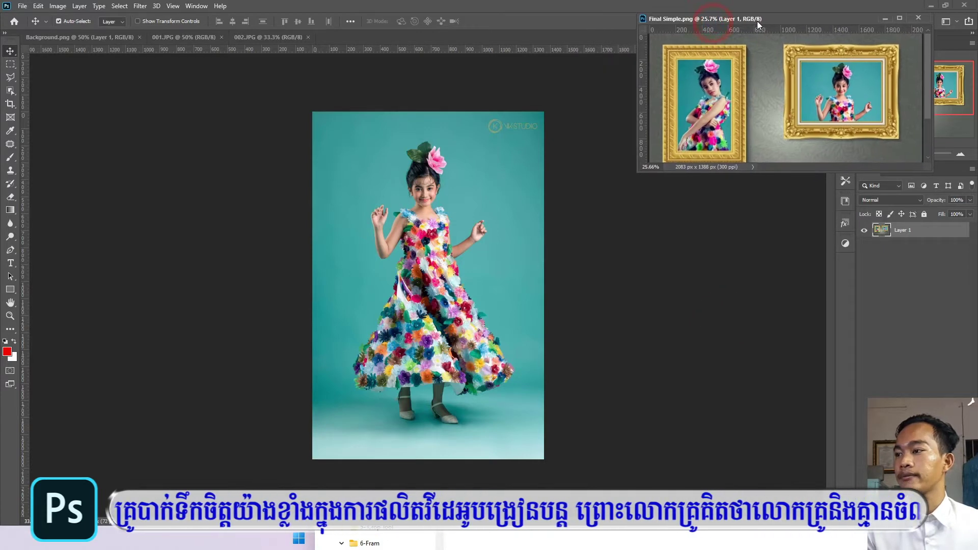
Step: Switch to the Background.png document and activate the Frame tool with the rectangular frame shape
{"action": "left_click", "coordinate": [93, 40]}
{"action": "scroll", "coordinate": [264, 212], "scroll_direction": "up", "scroll_amount": 5}
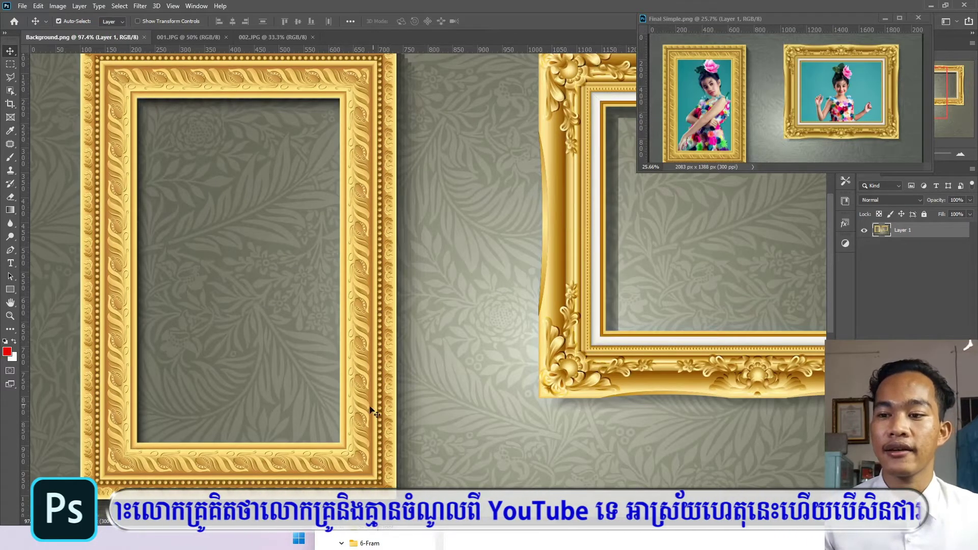
{"action": "scroll", "coordinate": [252, 327], "scroll_direction": "down", "scroll_amount": 3}
{"action": "left_click_drag", "start_coordinate": [637, 235], "coordinate": [488, 233]}
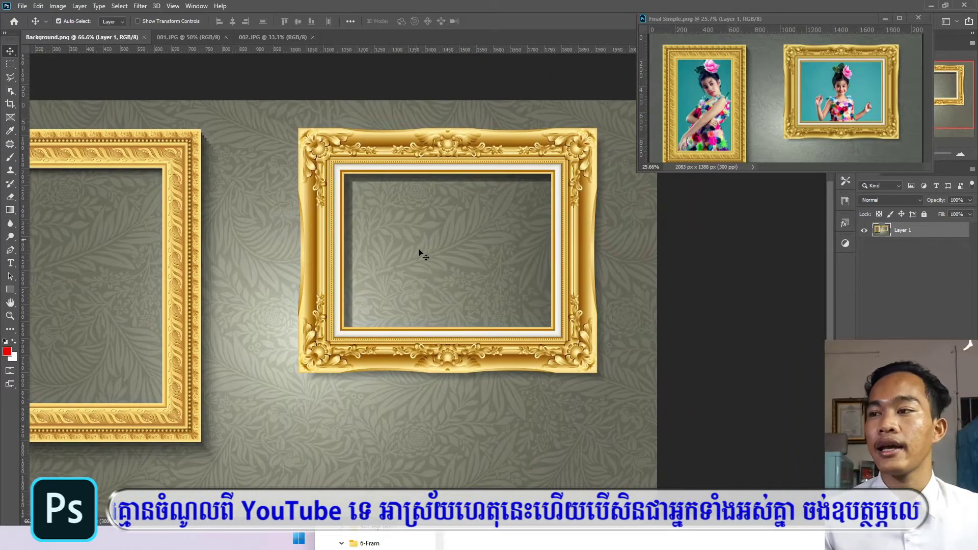
{"action": "left_click_drag", "start_coordinate": [423, 254], "coordinate": [465, 240]}
{"action": "scroll", "coordinate": [153, 212], "scroll_direction": "up", "scroll_amount": 4}
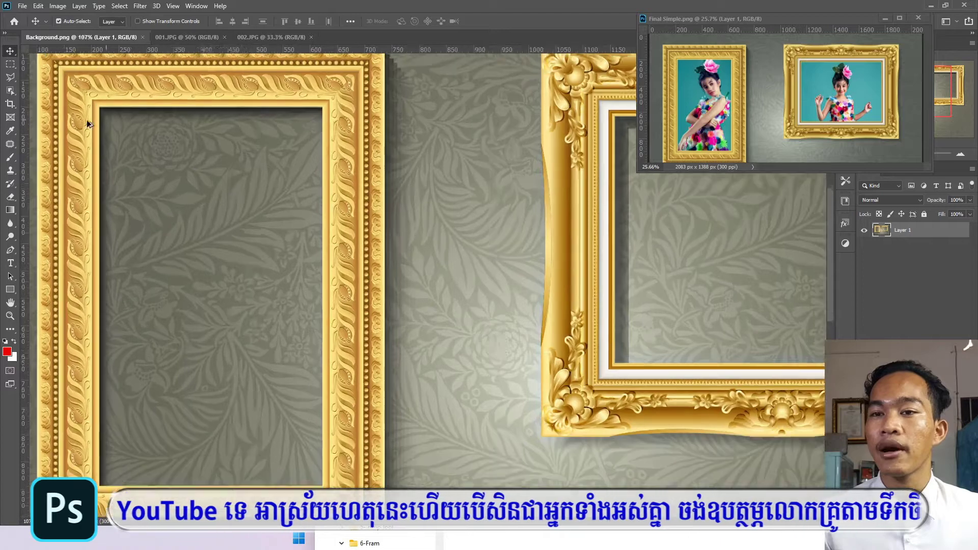
{"action": "scroll", "coordinate": [88, 124], "scroll_direction": "up", "scroll_amount": 1}
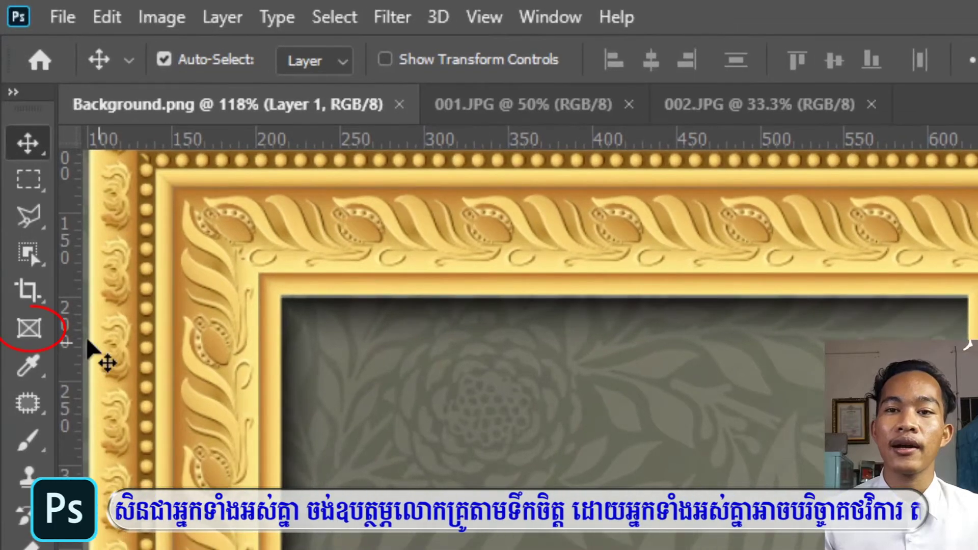
{"action": "left_click", "coordinate": [29, 329]}
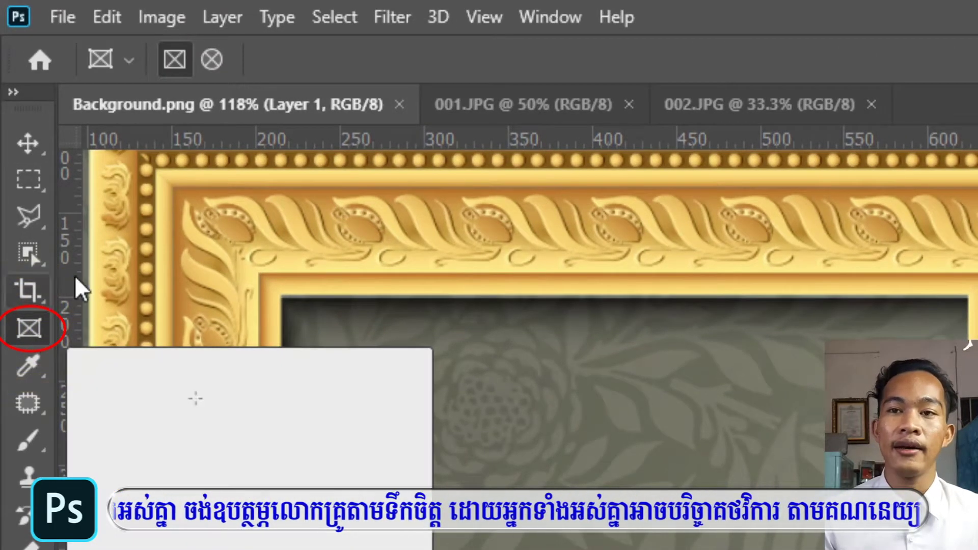
{"action": "left_click", "coordinate": [214, 59]}
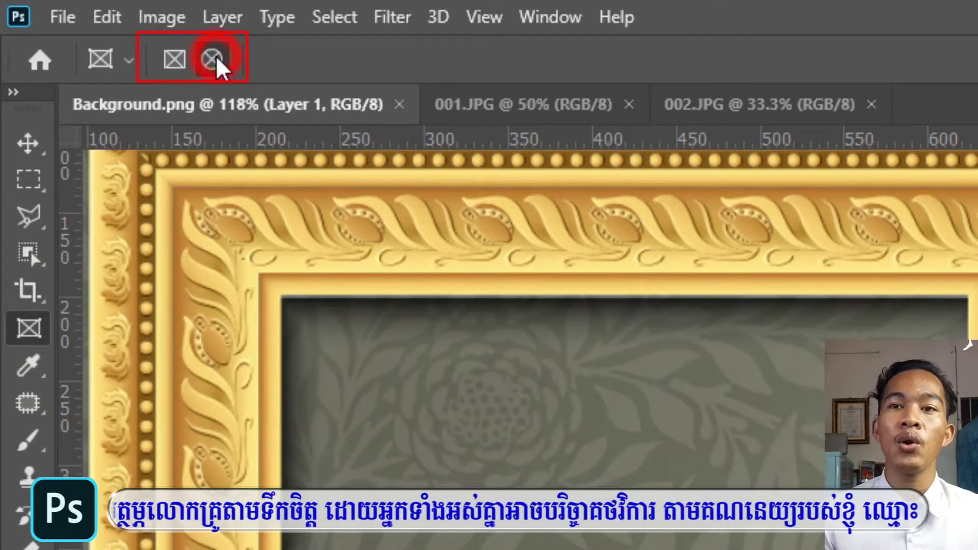
{"action": "left_click", "coordinate": [173, 62]}
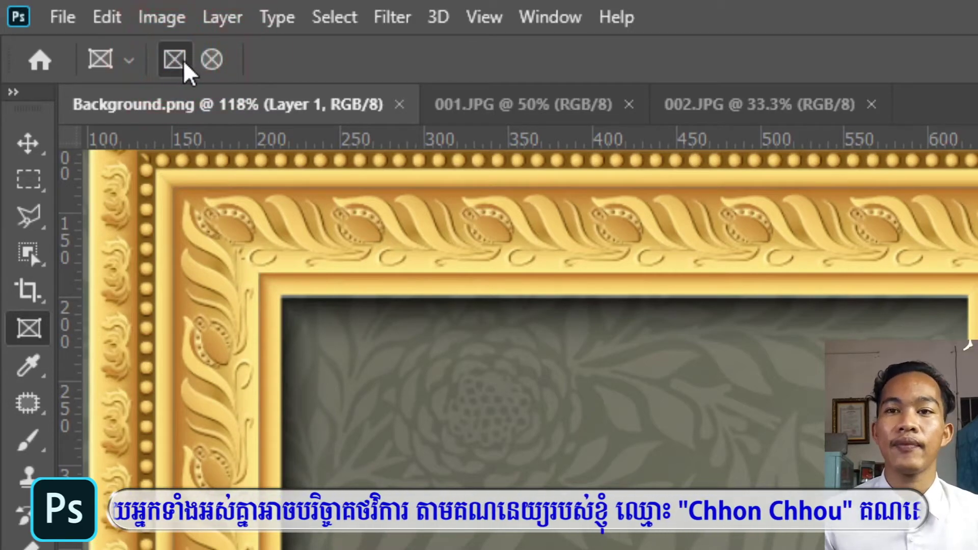
Step: Try drawing a rectangular frame over the left golden picture frame's opening from different corners, undoing each attempt
{"action": "scroll", "coordinate": [578, 397], "scroll_direction": "down", "scroll_amount": 3}
{"action": "scroll", "coordinate": [561, 463], "scroll_direction": "up", "scroll_amount": 2}
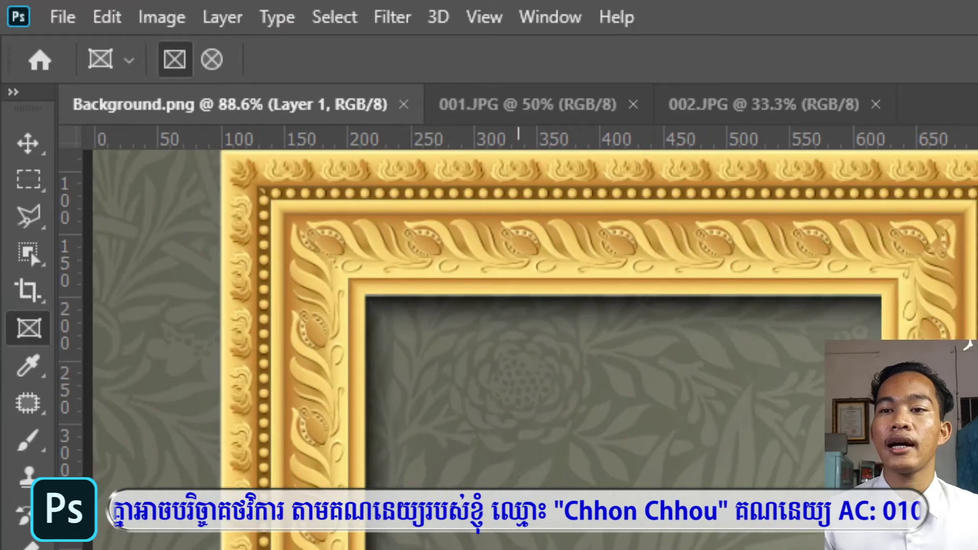
{"action": "scroll", "coordinate": [530, 504], "scroll_direction": "up", "scroll_amount": 1}
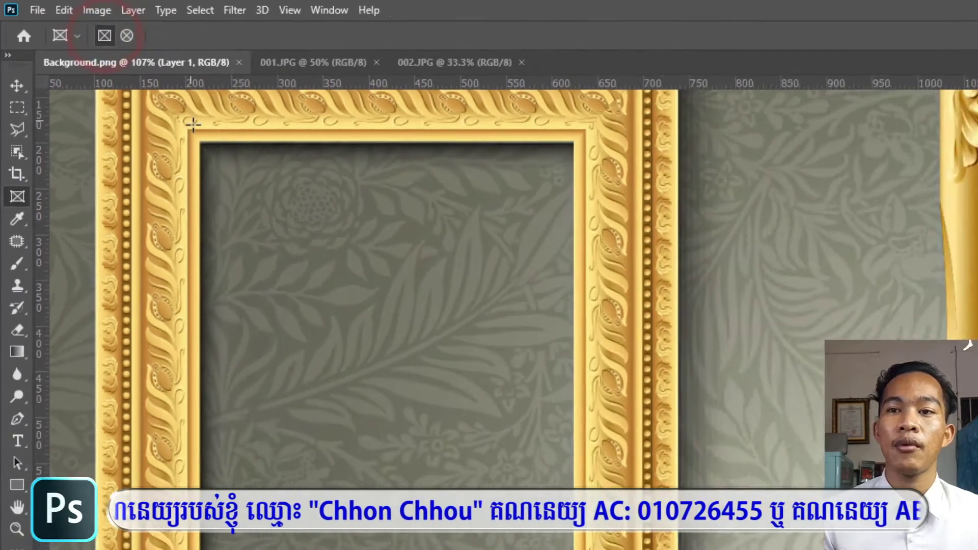
{"action": "scroll", "coordinate": [120, 93], "scroll_direction": "up", "scroll_amount": 3}
{"action": "scroll", "coordinate": [121, 93], "scroll_direction": "down", "scroll_amount": 3}
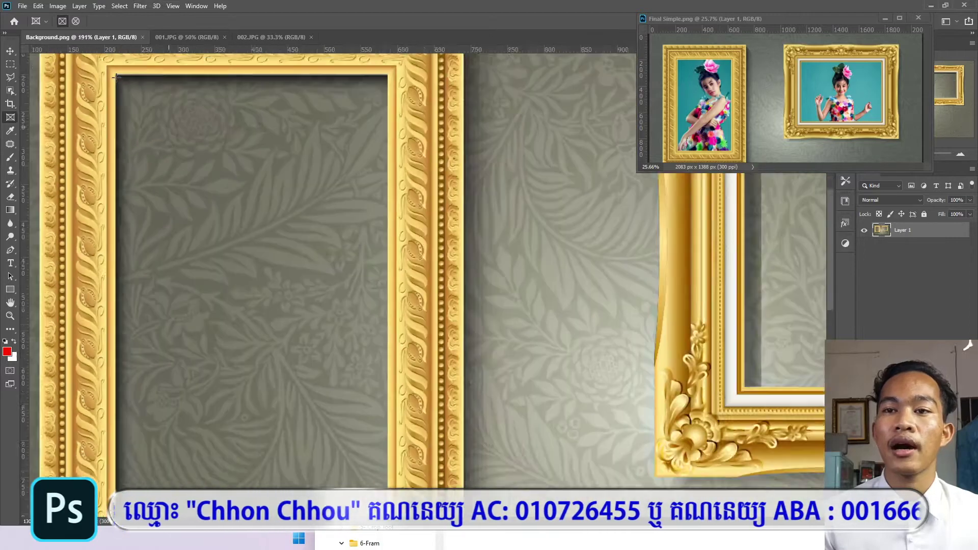
{"action": "scroll", "coordinate": [148, 108], "scroll_direction": "up", "scroll_amount": 2}
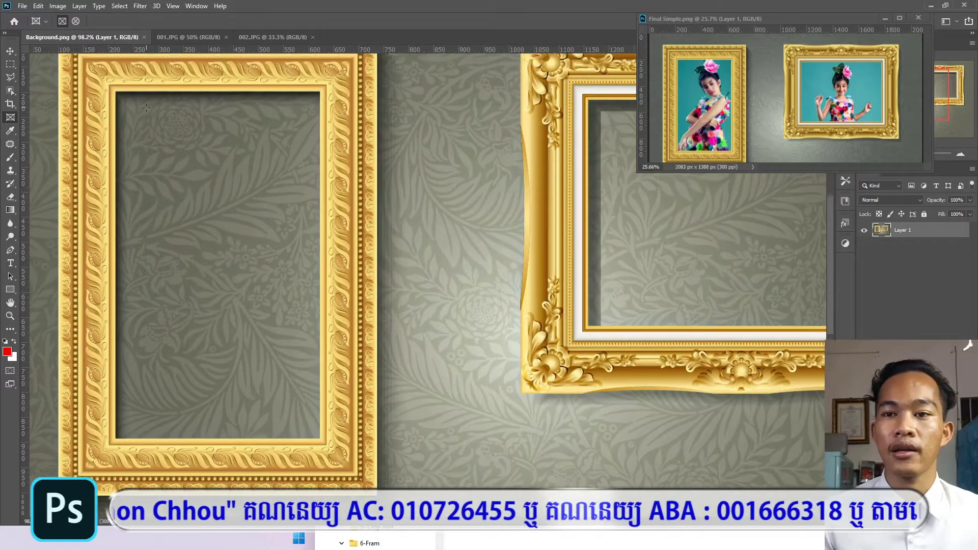
{"action": "left_click_drag", "start_coordinate": [115, 91], "coordinate": [321, 432]}
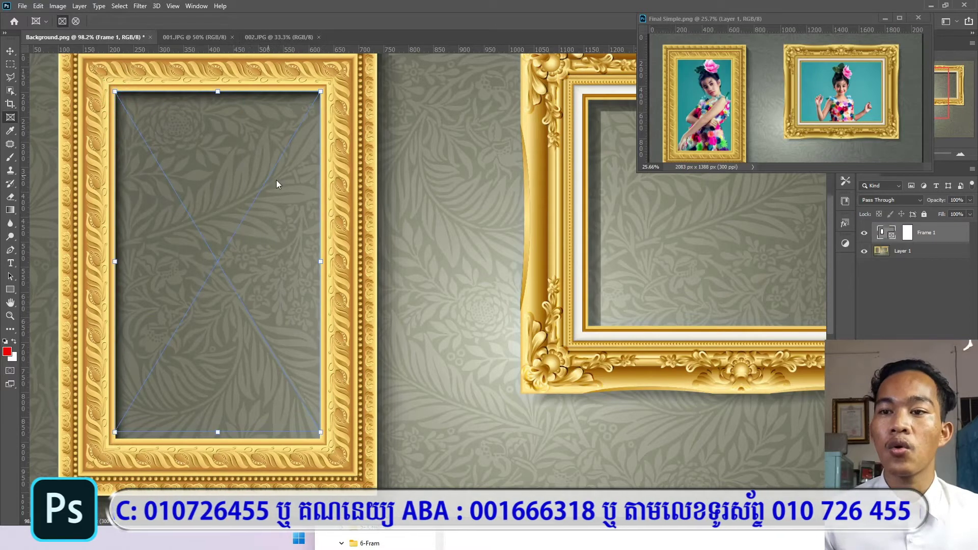
{"action": "key", "text": "ctrl+z"}
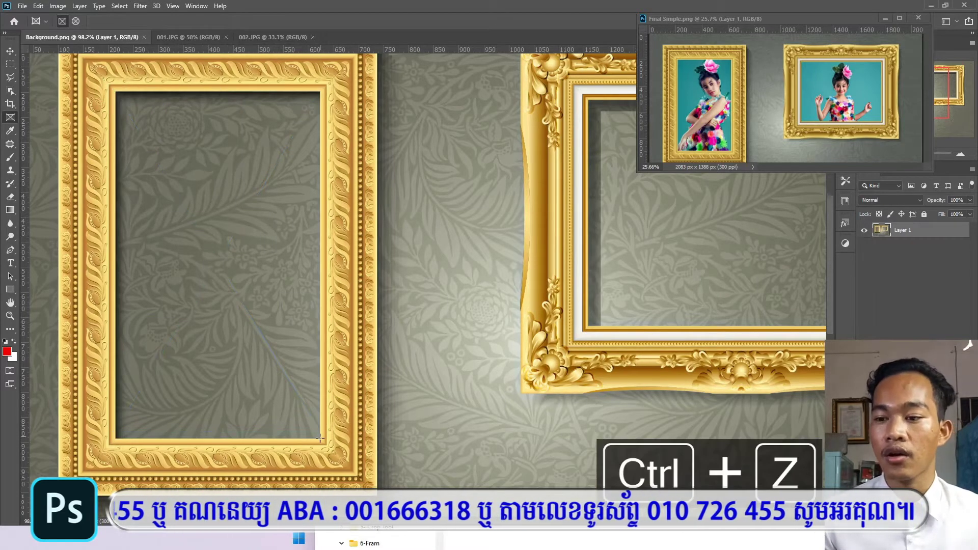
{"action": "left_click_drag", "start_coordinate": [320, 437], "coordinate": [116, 90]}
{"action": "left_click_drag", "start_coordinate": [318, 91], "coordinate": [117, 440]}
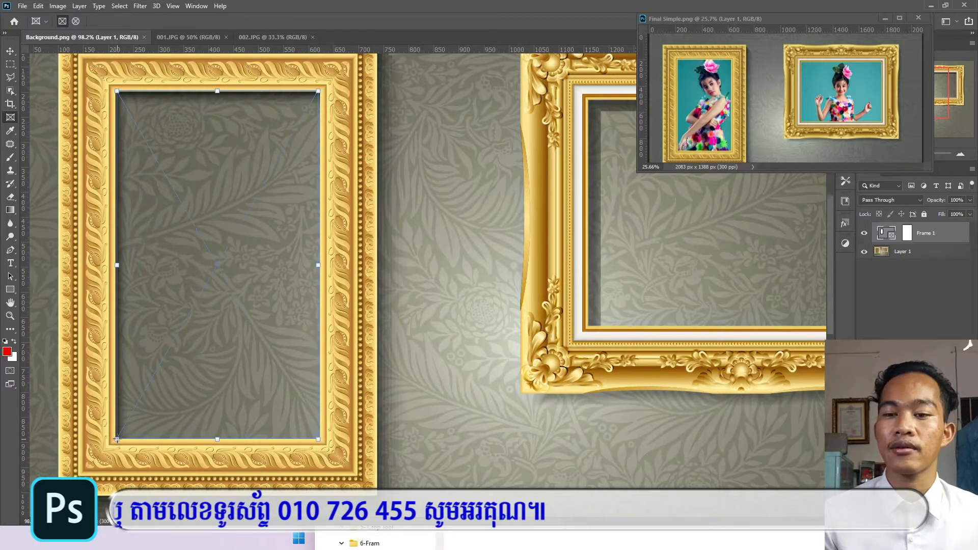
{"action": "key", "text": "ctrl+z"}
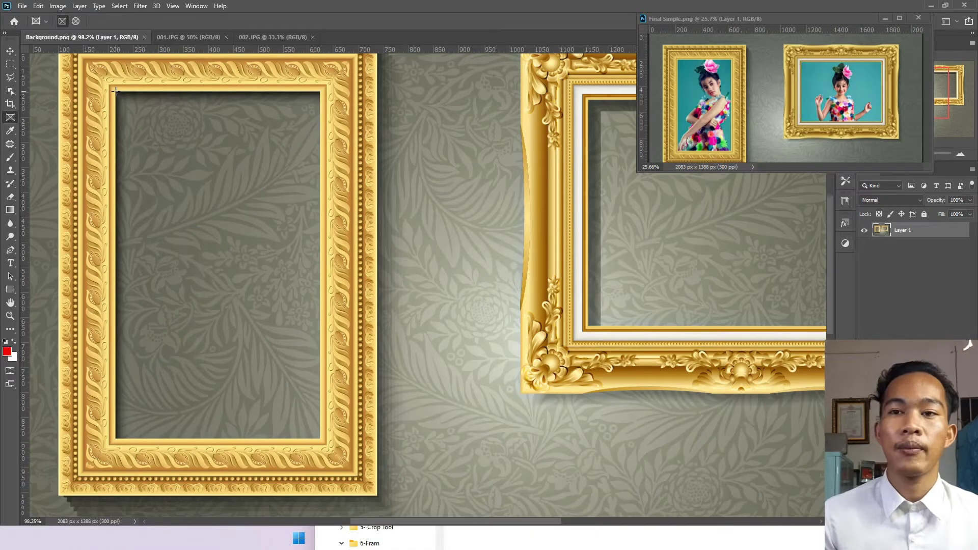
Step: Draw a rectangular frame over the left golden picture frame's opening and align its right edge with the inner gold border
{"action": "left_click_drag", "start_coordinate": [117, 90], "coordinate": [320, 439]}
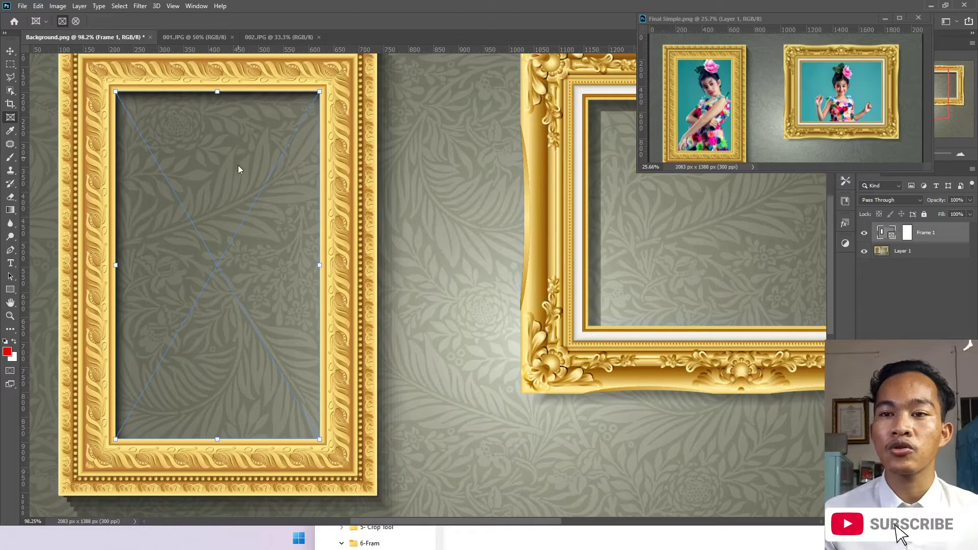
{"action": "scroll", "coordinate": [238, 158], "scroll_direction": "up", "scroll_amount": 5}
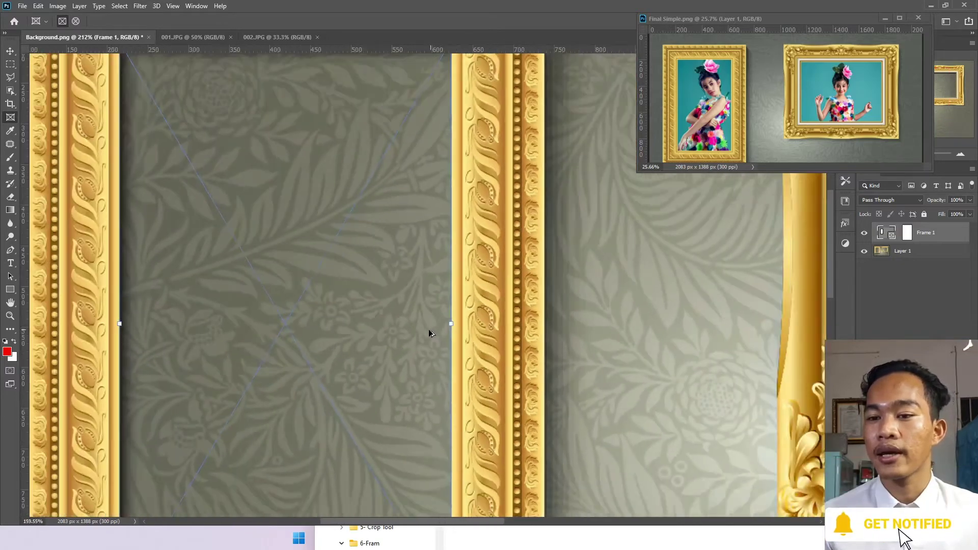
{"action": "scroll", "coordinate": [430, 333], "scroll_direction": "up", "scroll_amount": 10}
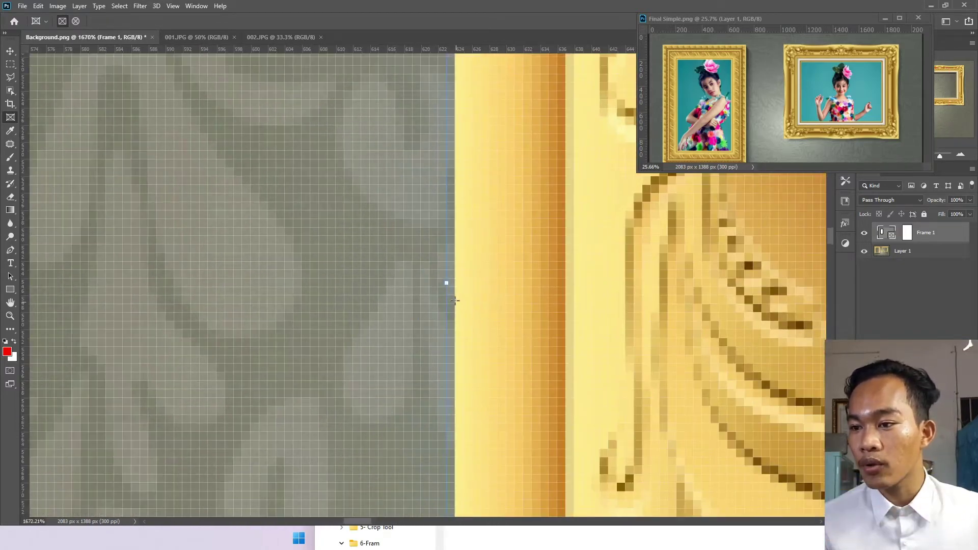
{"action": "left_click_drag", "start_coordinate": [447, 283], "coordinate": [449, 303]}
Step: Examine how closely the drawn frame's bottom, left and top edges follow the left golden frame's opening
{"action": "scroll", "coordinate": [448, 303], "scroll_direction": "down", "scroll_amount": 6}
{"action": "left_click_drag", "start_coordinate": [441, 461], "coordinate": [357, 306]}
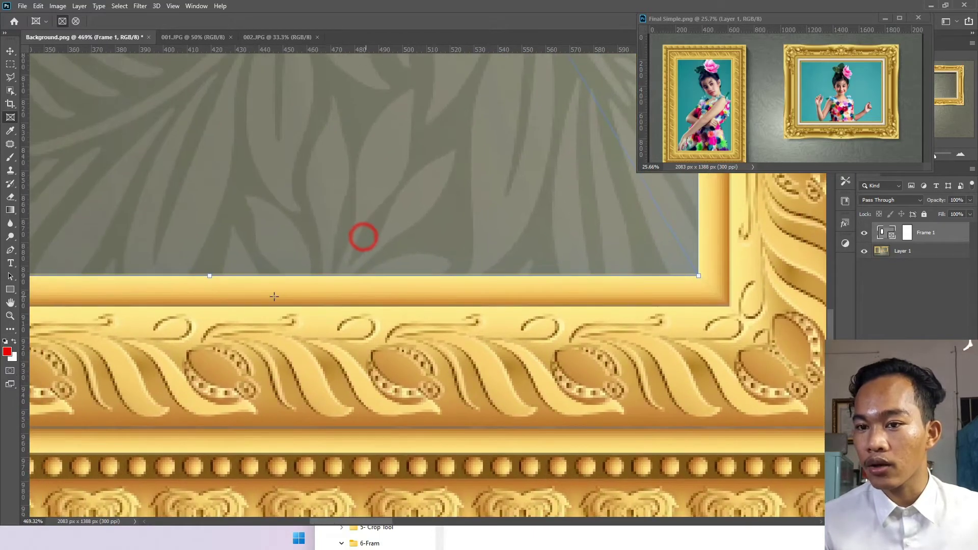
{"action": "scroll", "coordinate": [199, 284], "scroll_direction": "up", "scroll_amount": 3}
{"action": "scroll", "coordinate": [234, 251], "scroll_direction": "down", "scroll_amount": 4}
{"action": "left_click_drag", "start_coordinate": [202, 233], "coordinate": [317, 216]}
{"action": "scroll", "coordinate": [425, 176], "scroll_direction": "up", "scroll_amount": 2}
{"action": "left_click_drag", "start_coordinate": [449, 175], "coordinate": [408, 109]}
{"action": "scroll", "coordinate": [402, 142], "scroll_direction": "down", "scroll_amount": 2}
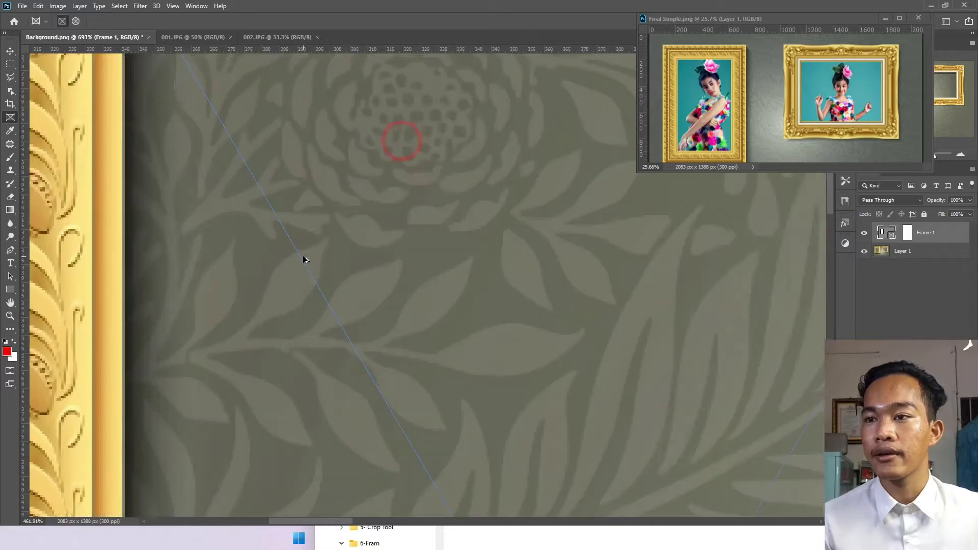
{"action": "scroll", "coordinate": [311, 244], "scroll_direction": "down", "scroll_amount": 3}
{"action": "scroll", "coordinate": [407, 188], "scroll_direction": "up", "scroll_amount": 4}
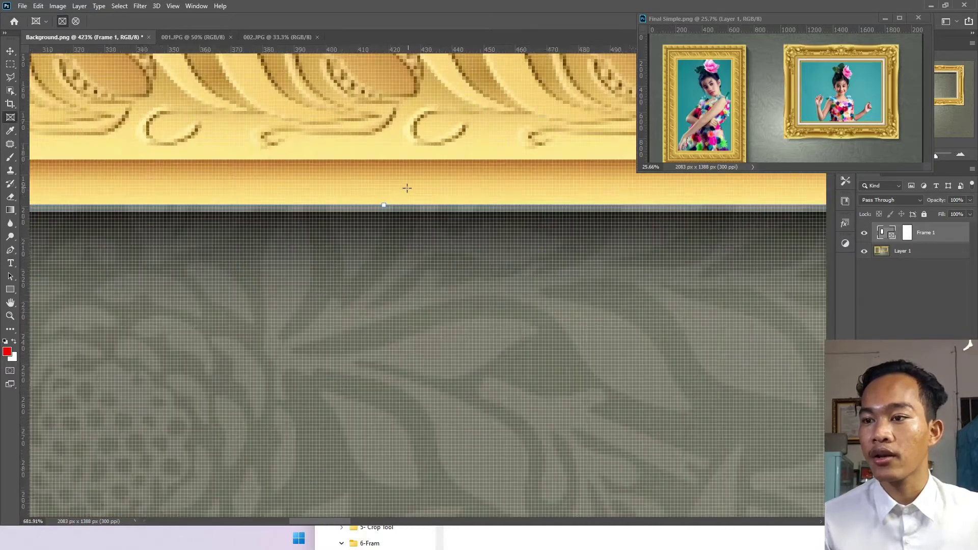
{"action": "scroll", "coordinate": [384, 206], "scroll_direction": "down", "scroll_amount": 10}
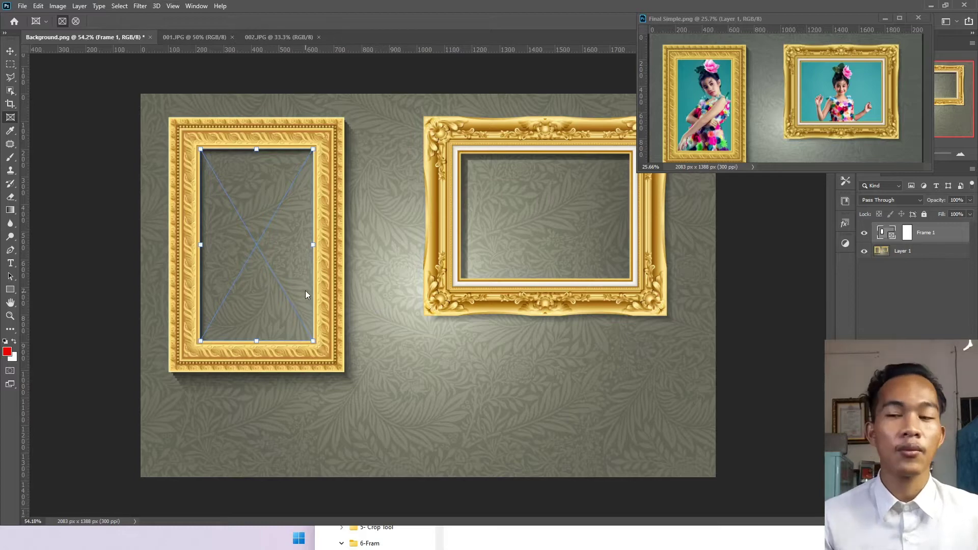
Step: Draw a second rectangular frame over the right golden picture frame's opening and fit its bottom edge to the inner gold border
{"action": "scroll", "coordinate": [546, 192], "scroll_direction": "up", "scroll_amount": 5}
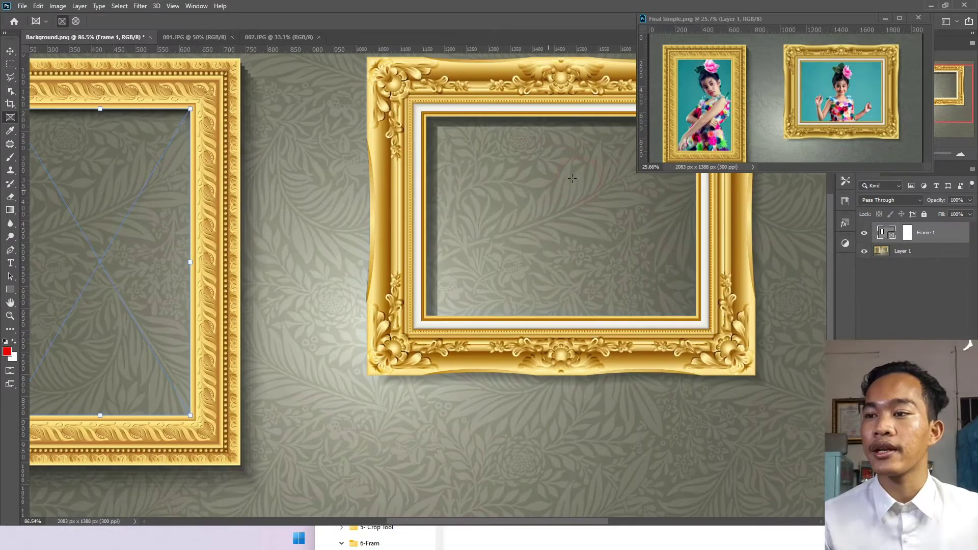
{"action": "scroll", "coordinate": [366, 176], "scroll_direction": "down", "scroll_amount": 1}
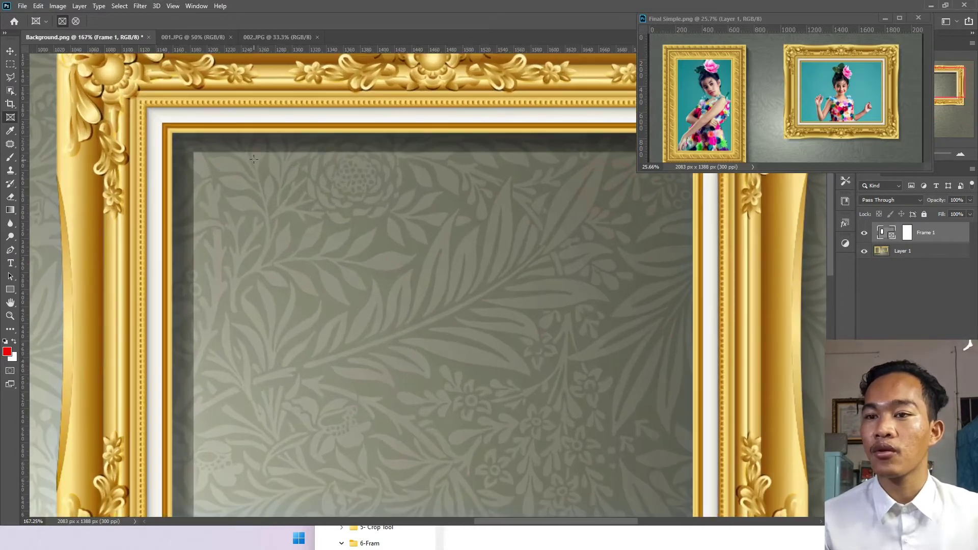
{"action": "left_click_drag", "start_coordinate": [382, 212], "coordinate": [253, 112]}
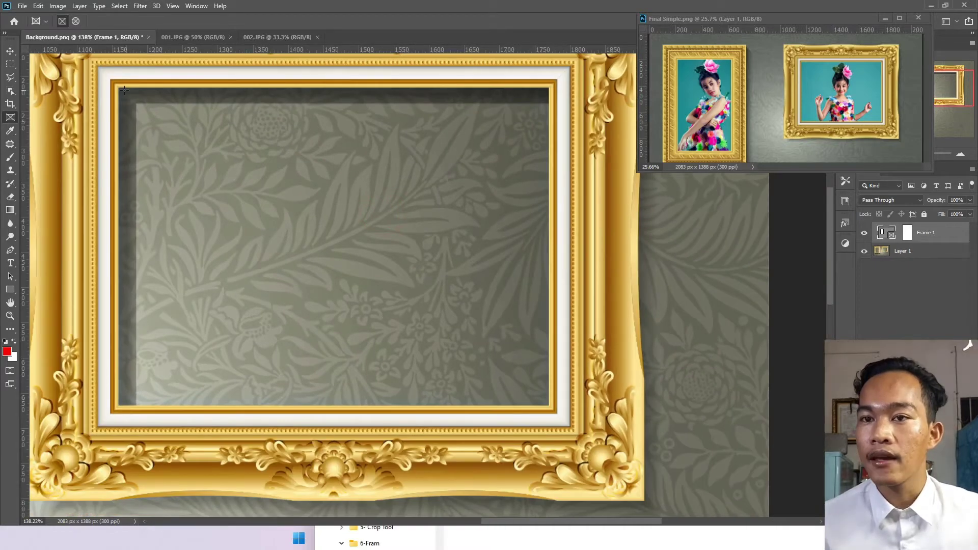
{"action": "left_click_drag", "start_coordinate": [118, 87], "coordinate": [550, 406]}
{"action": "scroll", "coordinate": [305, 371], "scroll_direction": "up", "scroll_amount": 8}
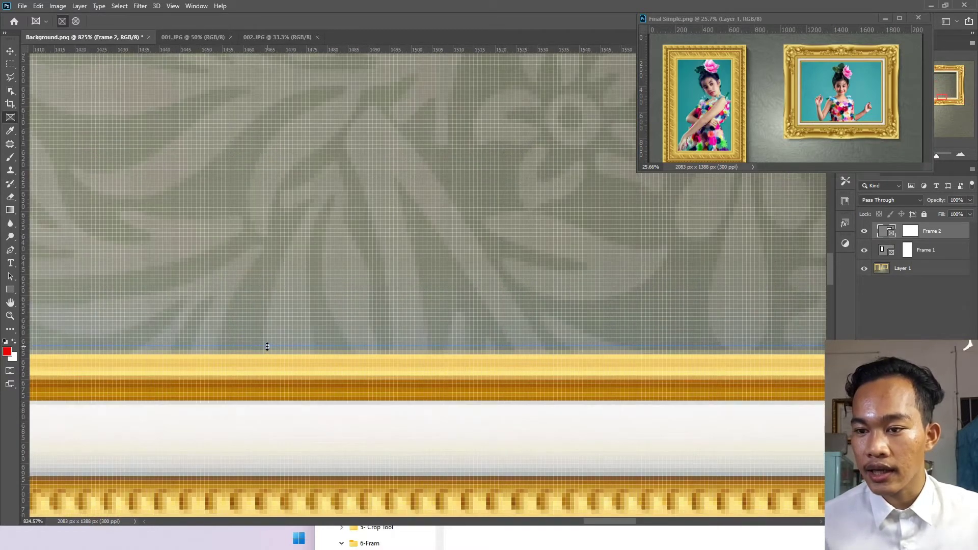
{"action": "left_click_drag", "start_coordinate": [267, 346], "coordinate": [268, 347]}
Step: Align the second frame's right edge with the inner border of the right golden frame's opening and check its top edge
{"action": "scroll", "coordinate": [276, 349], "scroll_direction": "down", "scroll_amount": 10}
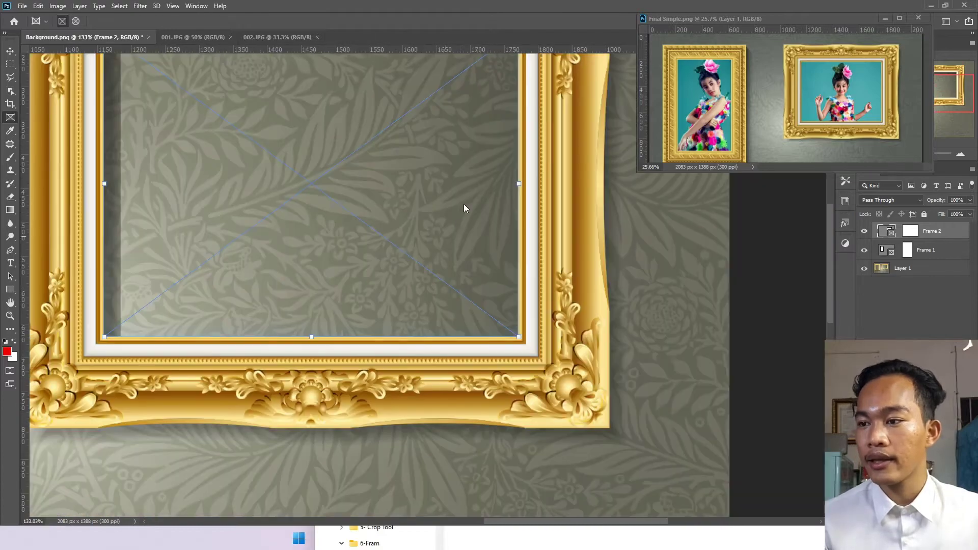
{"action": "scroll", "coordinate": [522, 178], "scroll_direction": "down", "scroll_amount": 1}
{"action": "scroll", "coordinate": [521, 178], "scroll_direction": "up", "scroll_amount": 10}
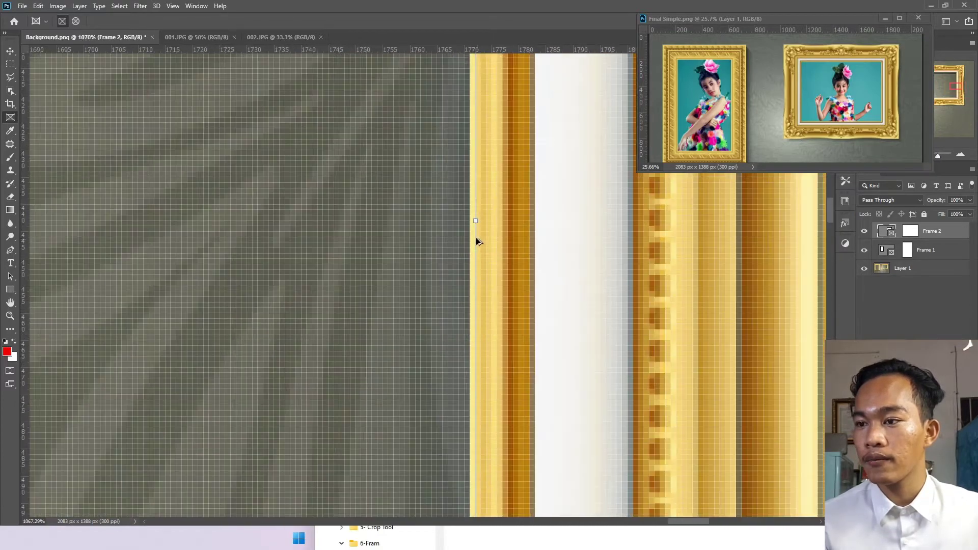
{"action": "scroll", "coordinate": [477, 221], "scroll_direction": "up", "scroll_amount": 2}
{"action": "left_click_drag", "start_coordinate": [474, 218], "coordinate": [465, 218]}
{"action": "scroll", "coordinate": [461, 224], "scroll_direction": "down", "scroll_amount": 4}
{"action": "scroll", "coordinate": [429, 307], "scroll_direction": "down", "scroll_amount": 4}
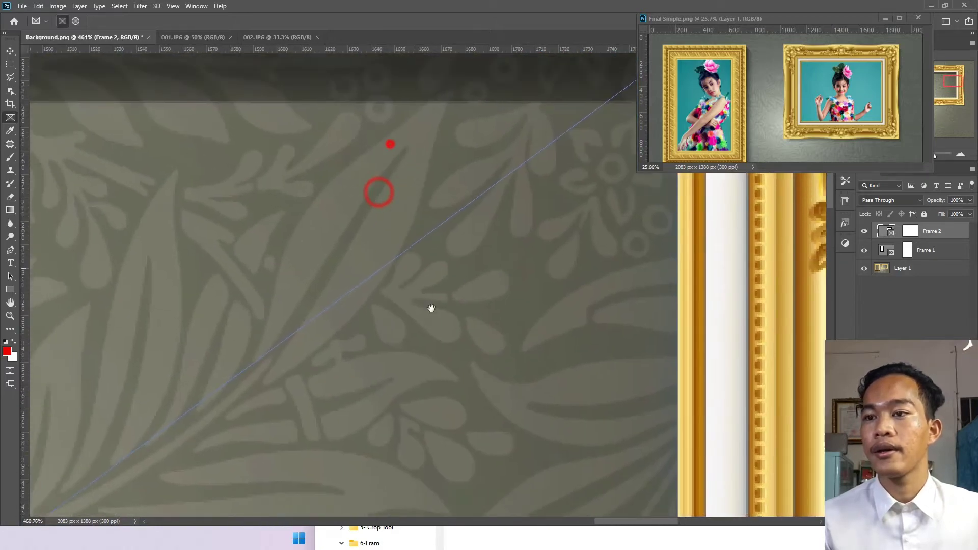
{"action": "scroll", "coordinate": [202, 300], "scroll_direction": "down", "scroll_amount": 4}
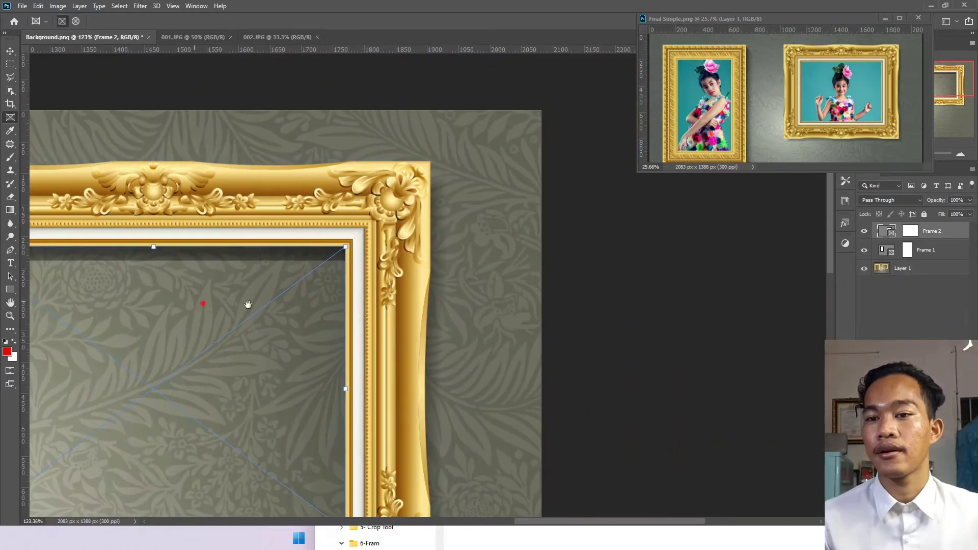
{"action": "scroll", "coordinate": [403, 247], "scroll_direction": "down", "scroll_amount": 2}
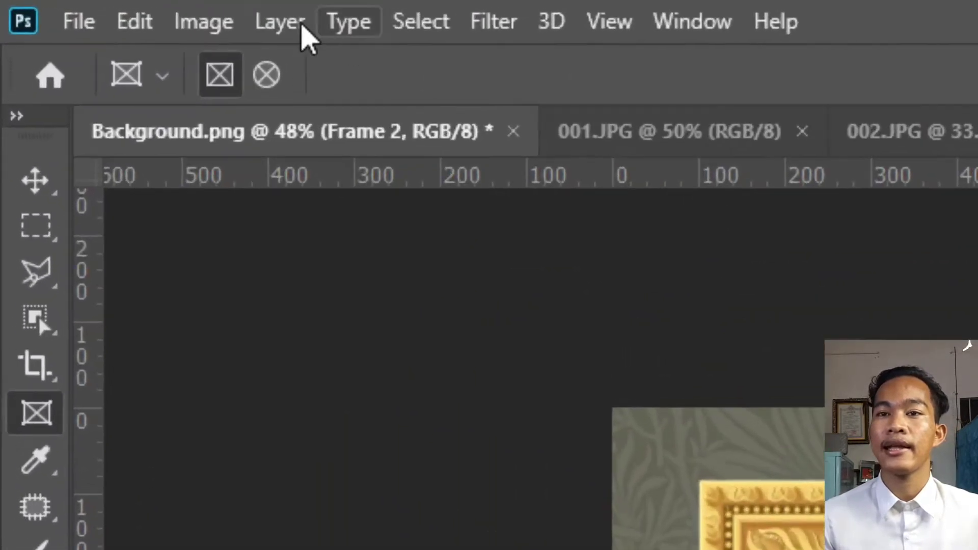
{"action": "left_click", "coordinate": [85, 20]}
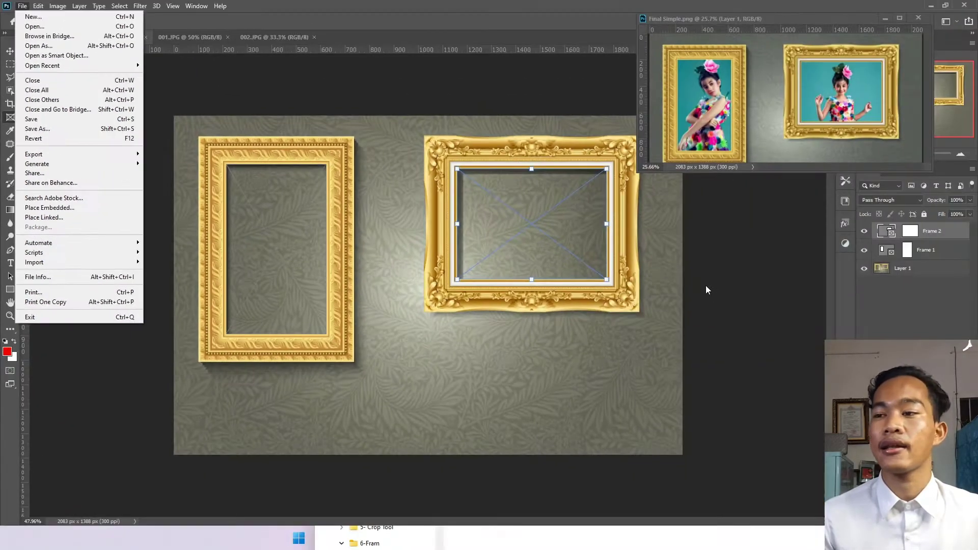
{"action": "left_click", "coordinate": [702, 289]}
{"action": "left_click", "coordinate": [759, 295]}
{"action": "key", "text": "ctrl+plus"}
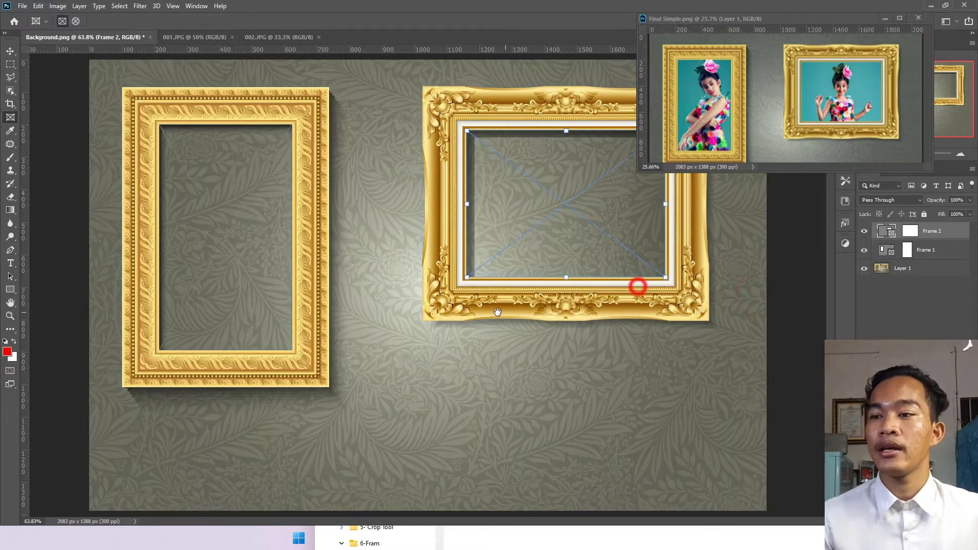
{"action": "scroll", "coordinate": [597, 225], "scroll_direction": "up", "scroll_amount": 2}
{"action": "scroll", "coordinate": [716, 257], "scroll_direction": "down", "scroll_amount": 4}
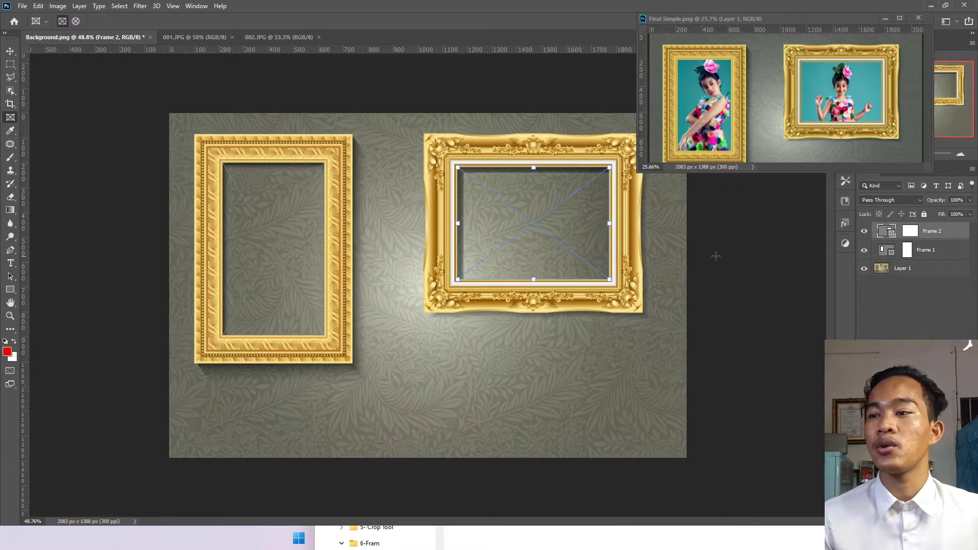
Step: Move the photo from 001.JPG into the left frame of Background.png with the Move tool
{"action": "left_click", "coordinate": [197, 39]}
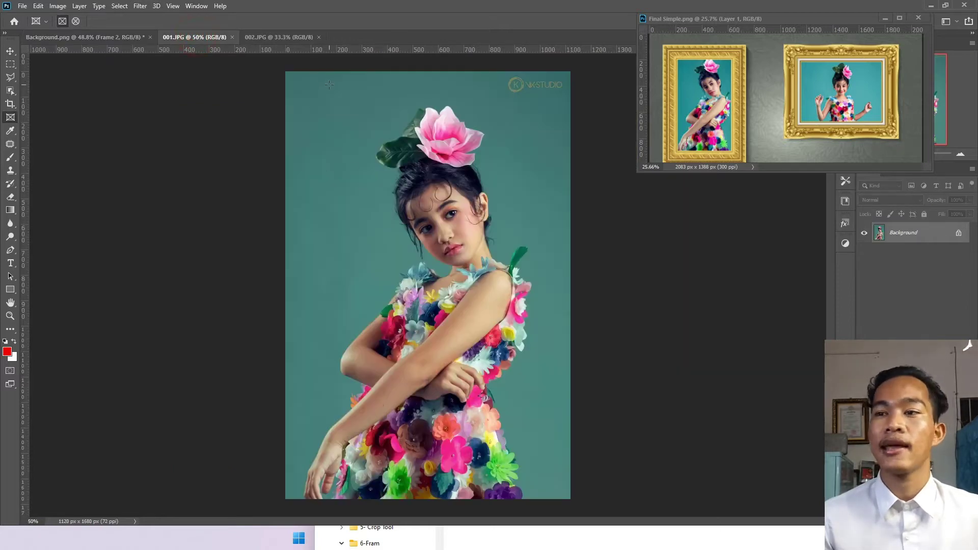
{"action": "left_click", "coordinate": [10, 51]}
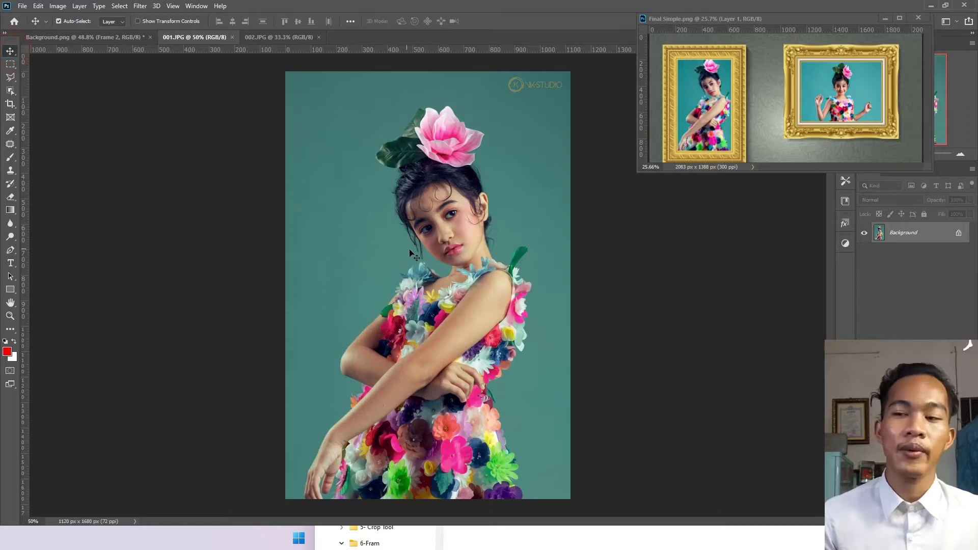
{"action": "left_click_drag", "start_coordinate": [483, 312], "coordinate": [249, 281]}
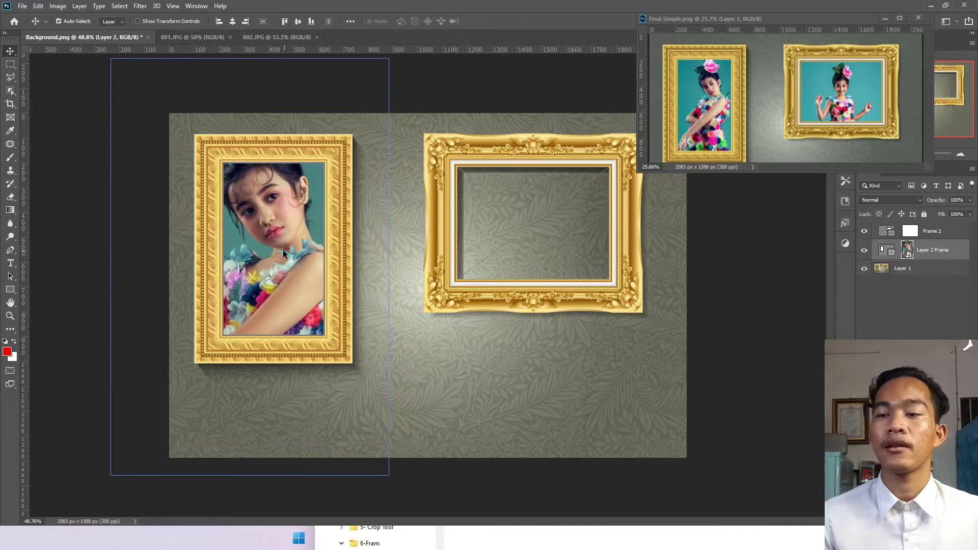
Step: Scale the photo inside the left frame proportionally to about 49% with Free Transform
{"action": "key", "text": "ctrl+t"}
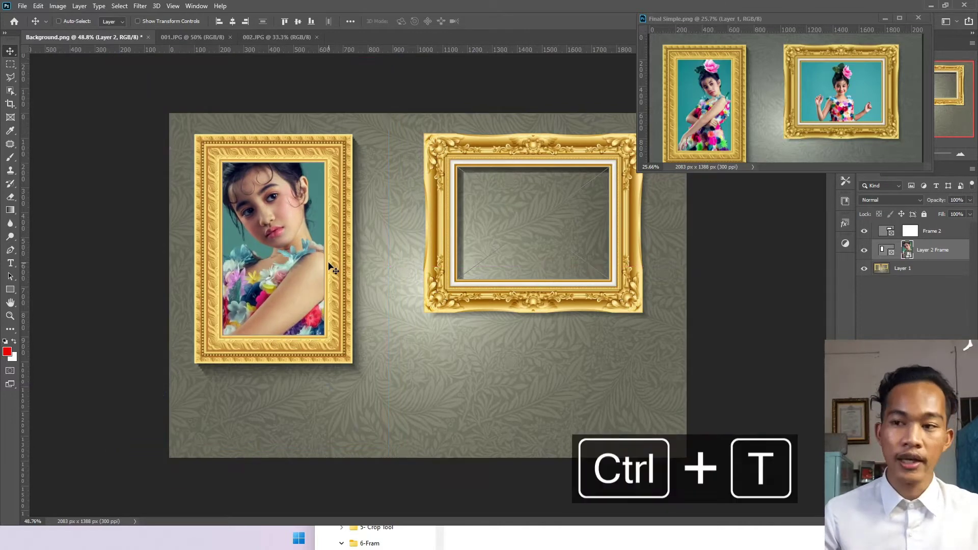
{"action": "left_click_drag", "start_coordinate": [388, 475], "coordinate": [390, 378]}
{"action": "left_click_drag", "start_coordinate": [328, 374], "coordinate": [345, 364]}
{"action": "left_click_drag", "start_coordinate": [306, 261], "coordinate": [303, 244]}
{"action": "key", "text": "ctrl+plus"}
{"action": "mouse_move", "coordinate": [316, 364]}
{"action": "left_mouse_down"}
{"action": "mouse_move", "coordinate": [334, 382]}
{"action": "mouse_move", "coordinate": [309, 351]}
{"action": "left_mouse_up"}
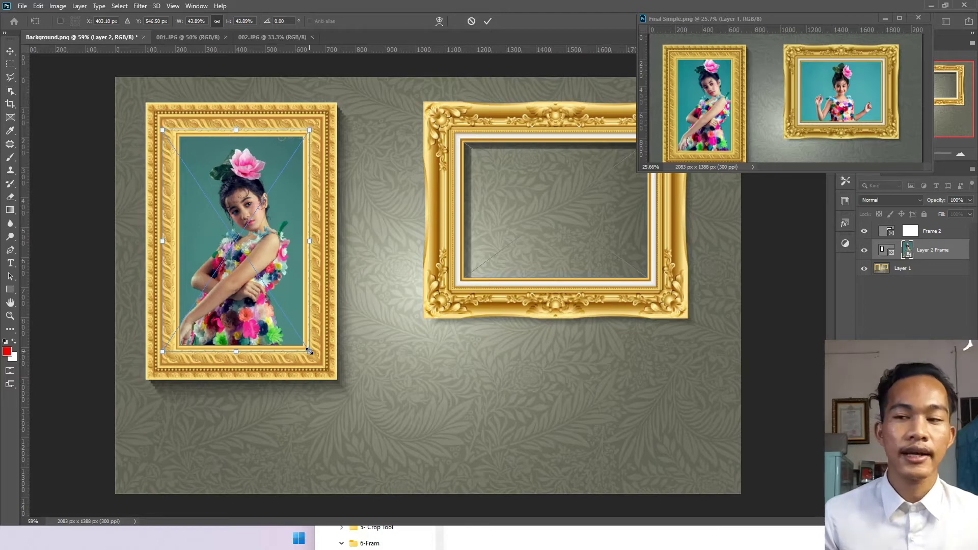
{"action": "left_click_drag", "start_coordinate": [309, 352], "coordinate": [348, 338]}
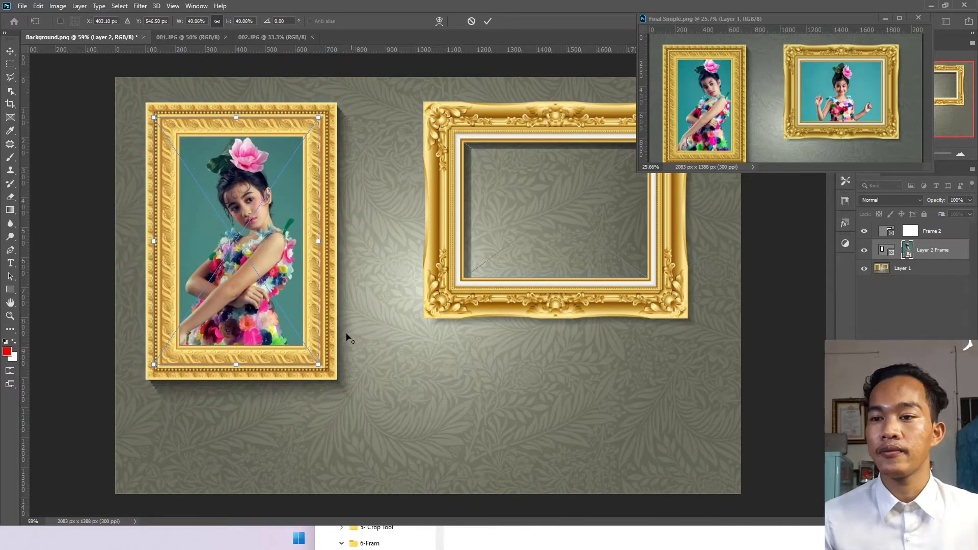
Step: Refine the left photo's scale to about 45%, position it so the girl and flower fill the opening, and apply the transform
{"action": "scroll", "coordinate": [340, 260], "scroll_direction": "up", "scroll_amount": 3}
{"action": "left_click_drag", "start_coordinate": [315, 401], "coordinate": [299, 375]}
{"action": "left_click_drag", "start_coordinate": [247, 332], "coordinate": [236, 293]}
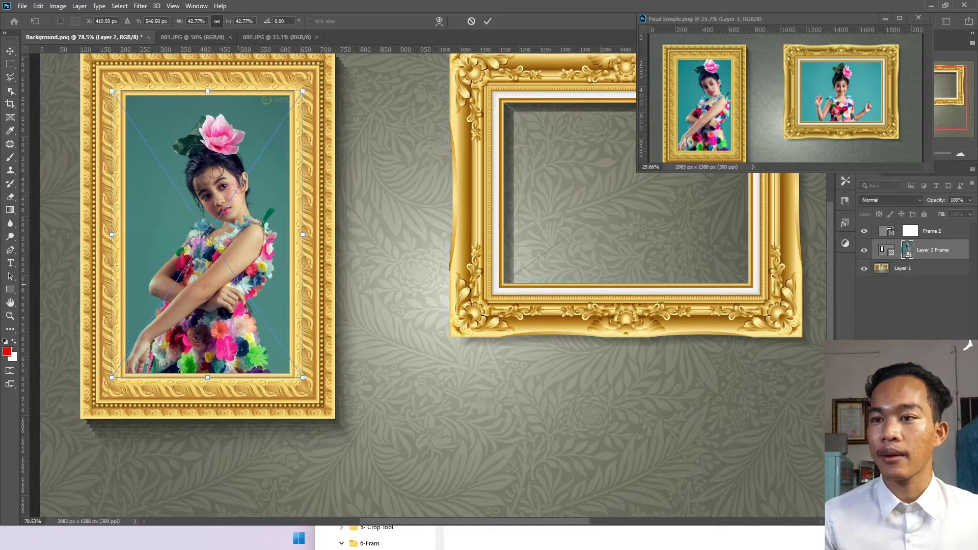
{"action": "left_click_drag", "start_coordinate": [303, 89], "coordinate": [308, 79]}
{"action": "left_click_drag", "start_coordinate": [263, 163], "coordinate": [262, 150]}
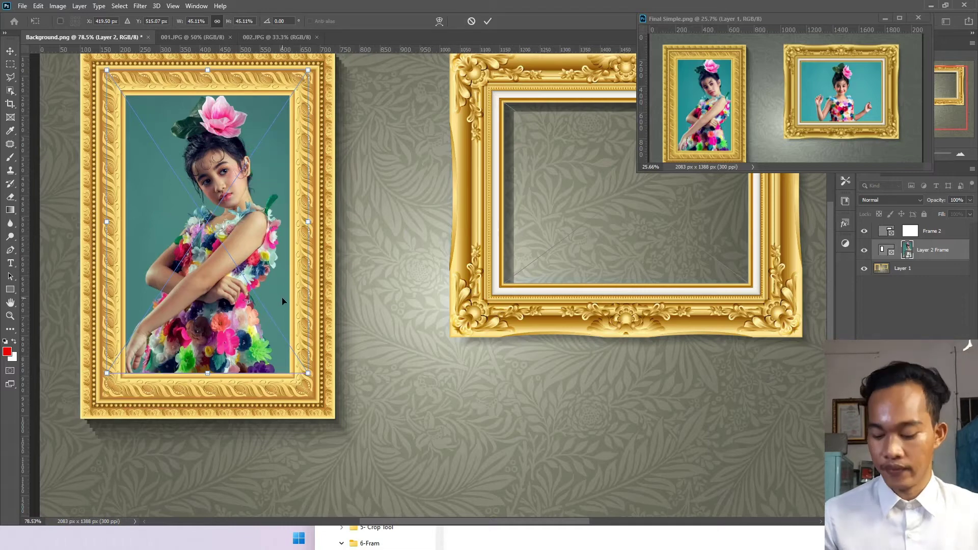
{"action": "left_click_drag", "start_coordinate": [282, 298], "coordinate": [284, 300]}
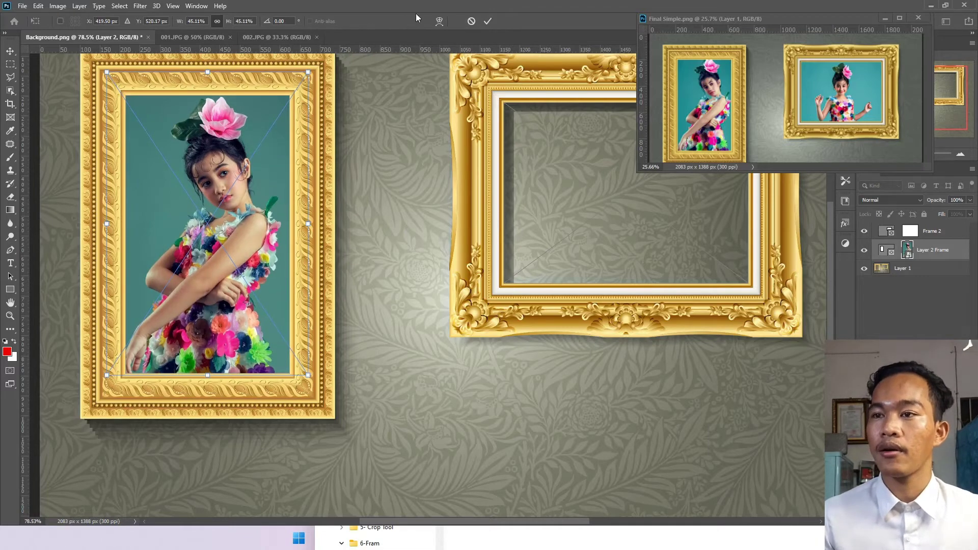
{"action": "left_click", "coordinate": [487, 21]}
Step: Lock the Layer 2 Frame layer that holds the left photo
{"action": "scroll", "coordinate": [618, 244], "scroll_direction": "down", "scroll_amount": 2}
{"action": "scroll", "coordinate": [666, 243], "scroll_direction": "up", "scroll_amount": 1}
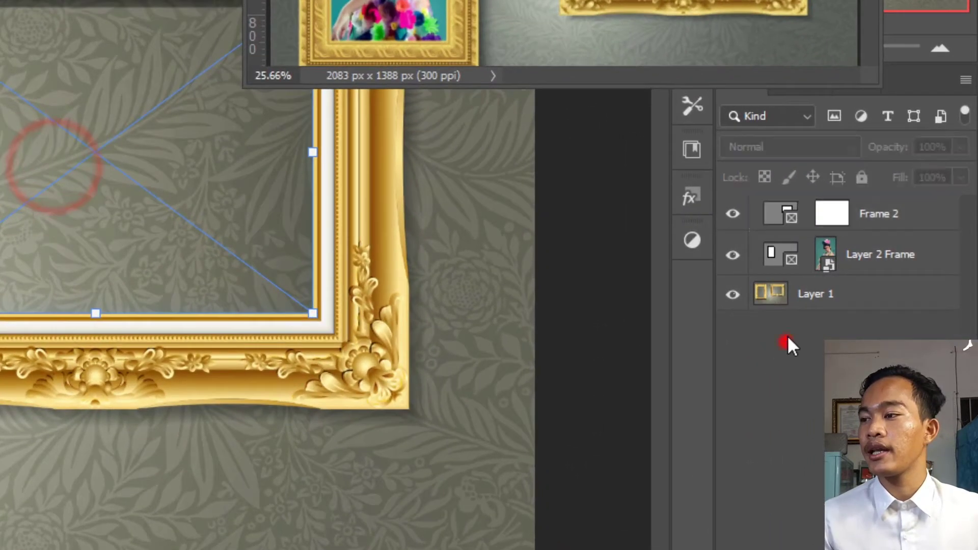
{"action": "left_click", "coordinate": [888, 290]}
{"action": "left_click", "coordinate": [885, 268]}
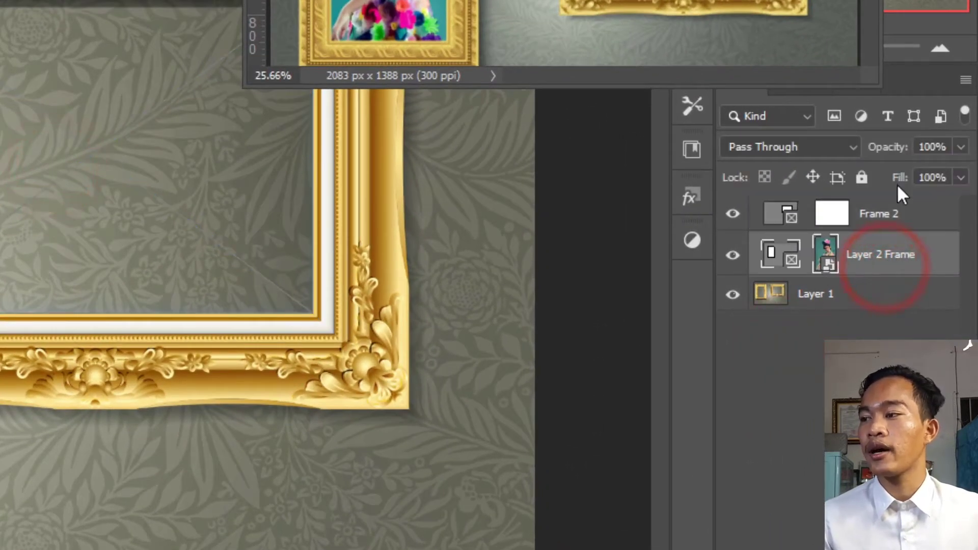
{"action": "left_click", "coordinate": [861, 177]}
Step: Select the empty Frame 2 layer and move the photo from 002.JPG into the right frame of Background.png
{"action": "left_click", "coordinate": [848, 214]}
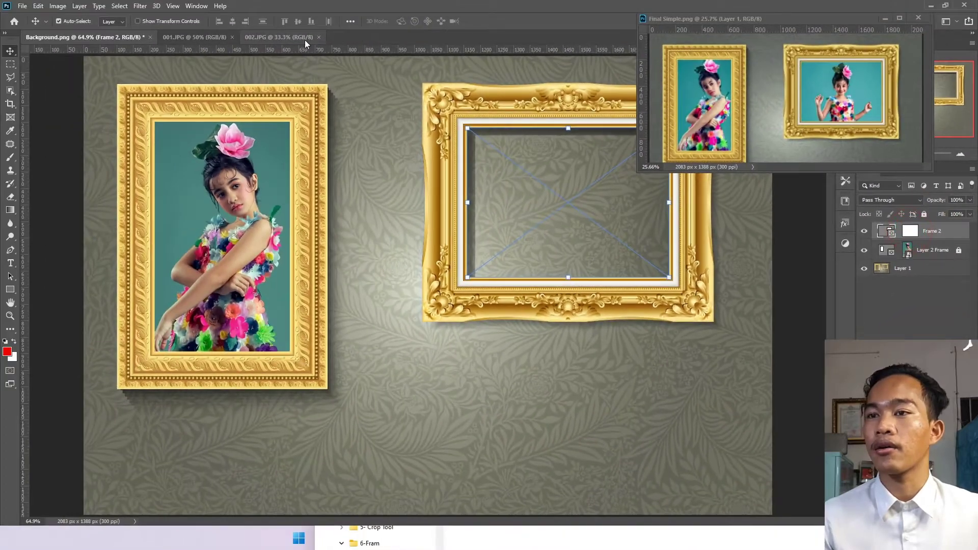
{"action": "left_click", "coordinate": [300, 37]}
{"action": "left_click_drag", "start_coordinate": [447, 265], "coordinate": [583, 200]}
Step: Scale the photo inside the right frame proportionally to about 56% with Free Transform
{"action": "key", "text": "ctrl+minus"}
{"action": "key", "text": "ctrl+minus"}
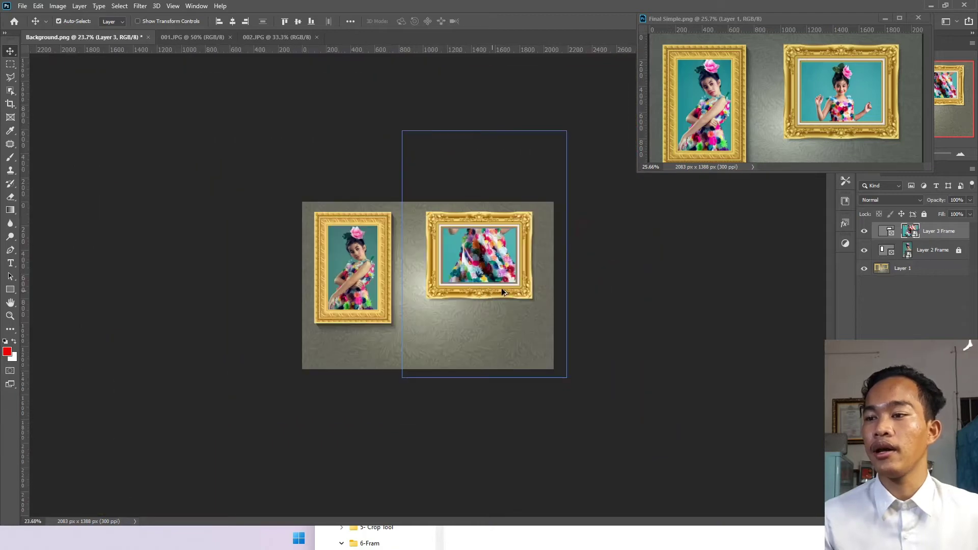
{"action": "key", "text": "ctrl+t"}
{"action": "left_click_drag", "start_coordinate": [565, 253], "coordinate": [530, 253]}
Step: Position the photo inside the right frame so the girl's flower, face and raised hands fill the opening, and apply the transform
{"action": "scroll", "coordinate": [656, 250], "scroll_direction": "up", "scroll_amount": 9}
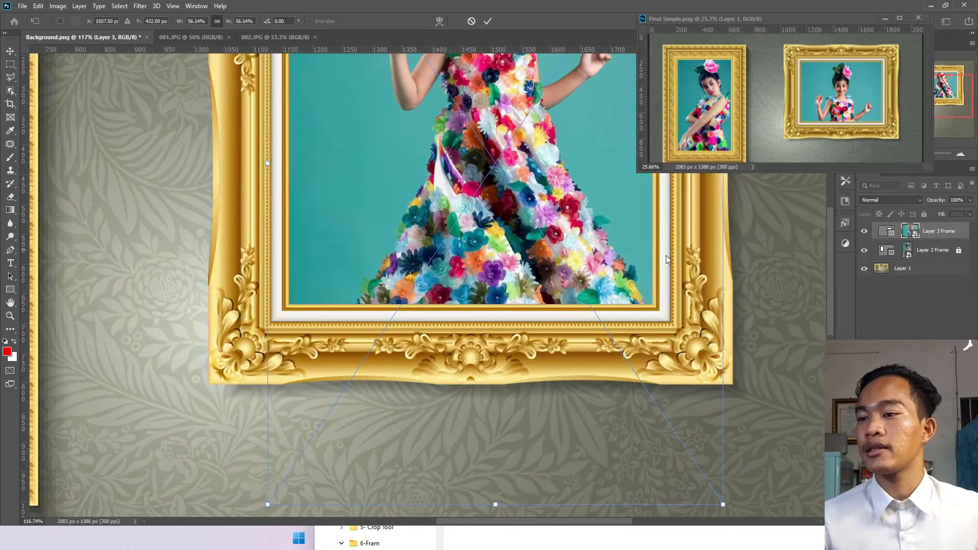
{"action": "left_click_drag", "start_coordinate": [650, 261], "coordinate": [520, 361]}
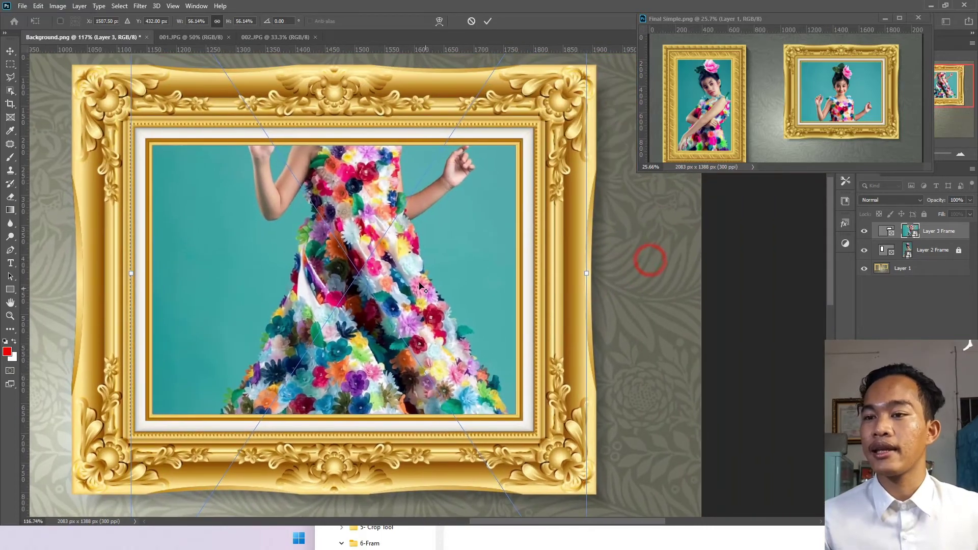
{"action": "scroll", "coordinate": [417, 284], "scroll_direction": "down", "scroll_amount": 2}
{"action": "left_click_drag", "start_coordinate": [392, 296], "coordinate": [373, 387]}
{"action": "left_click_drag", "start_coordinate": [401, 246], "coordinate": [393, 272]}
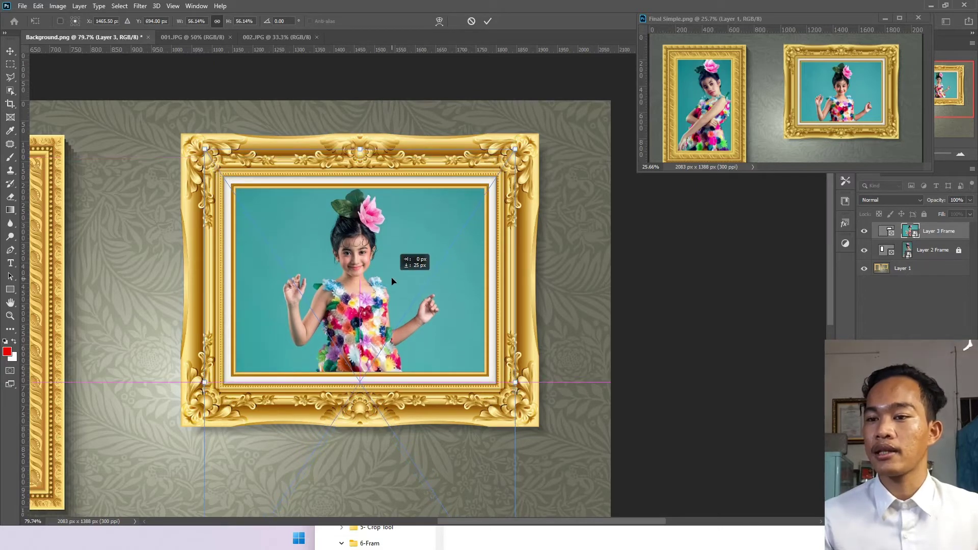
{"action": "left_click", "coordinate": [490, 22]}
{"action": "scroll", "coordinate": [400, 282], "scroll_direction": "down", "scroll_amount": 3}
{"action": "left_click", "coordinate": [705, 312]}
Step: Compare both framed photos with the Final Simple sample and check the photo contents of the Layer 3 Frame and Layer 2 Frame layers
{"action": "scroll", "coordinate": [624, 270], "scroll_direction": "up", "scroll_amount": 3}
{"action": "scroll", "coordinate": [626, 263], "scroll_direction": "down", "scroll_amount": 4}
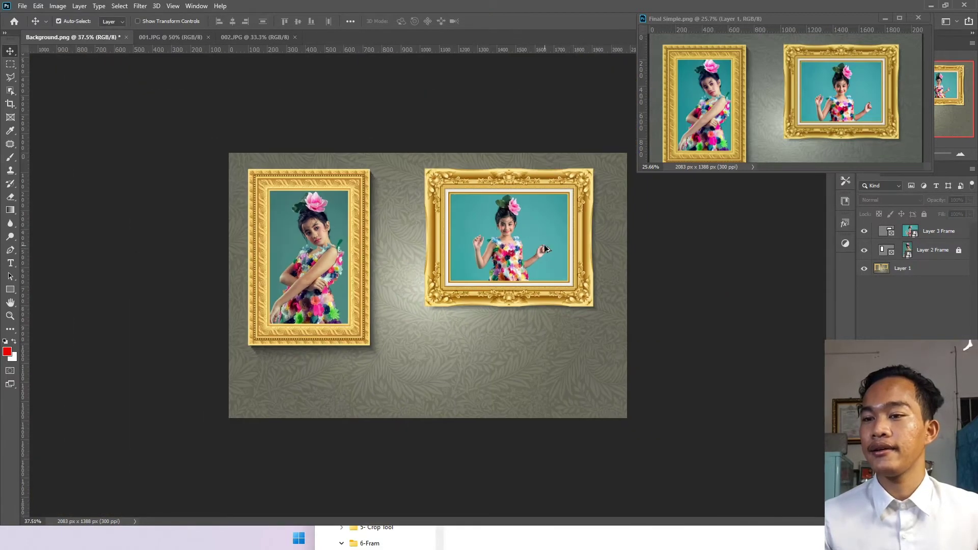
{"action": "scroll", "coordinate": [632, 252], "scroll_direction": "up", "scroll_amount": 3}
{"action": "scroll", "coordinate": [632, 249], "scroll_direction": "up", "scroll_amount": 2}
{"action": "scroll", "coordinate": [579, 254], "scroll_direction": "down", "scroll_amount": 2}
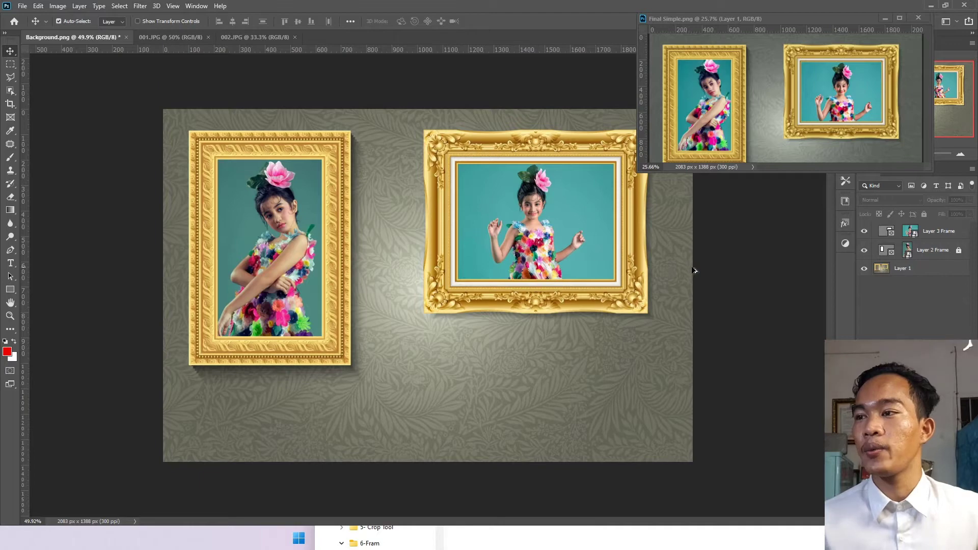
{"action": "scroll", "coordinate": [702, 274], "scroll_direction": "up", "scroll_amount": 3}
{"action": "scroll", "coordinate": [745, 264], "scroll_direction": "down", "scroll_amount": 2}
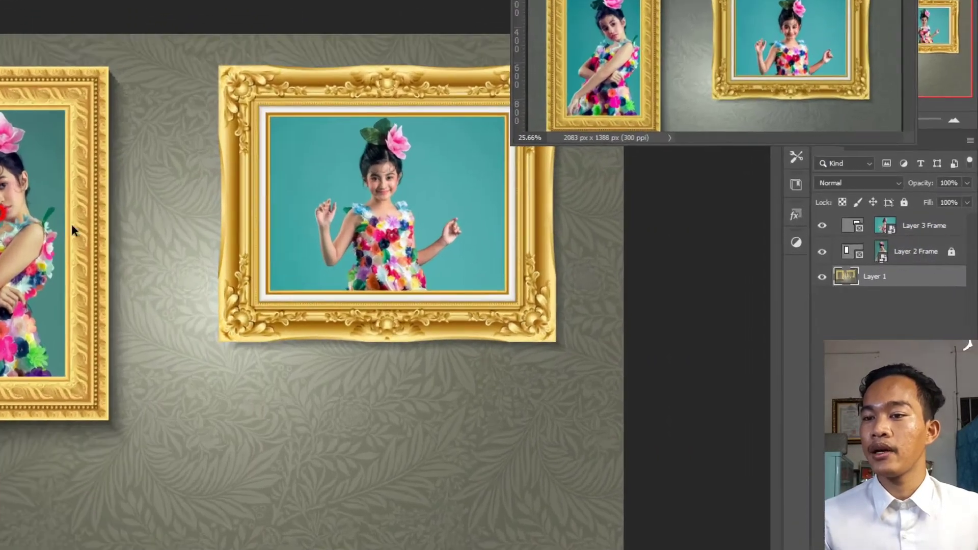
{"action": "left_click", "coordinate": [897, 266]}
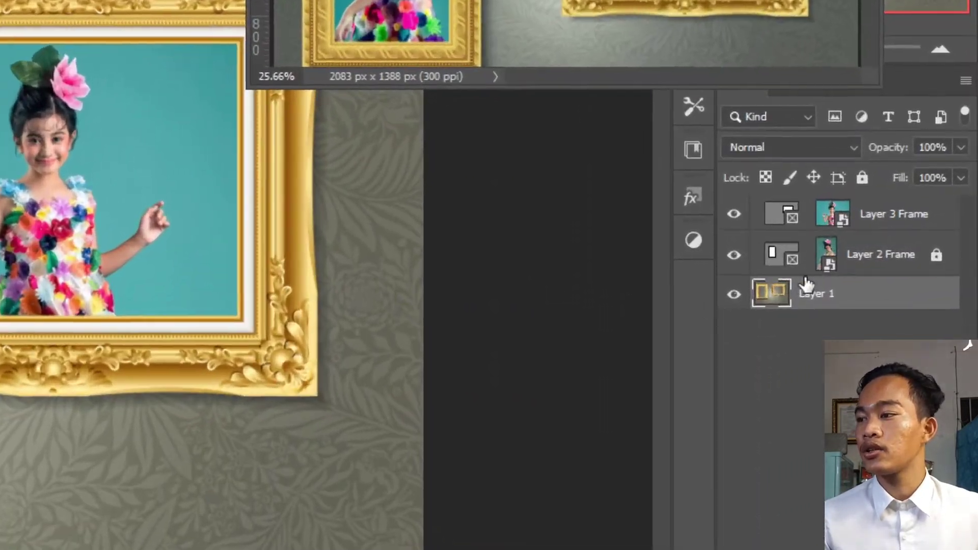
{"action": "left_click", "coordinate": [834, 215]}
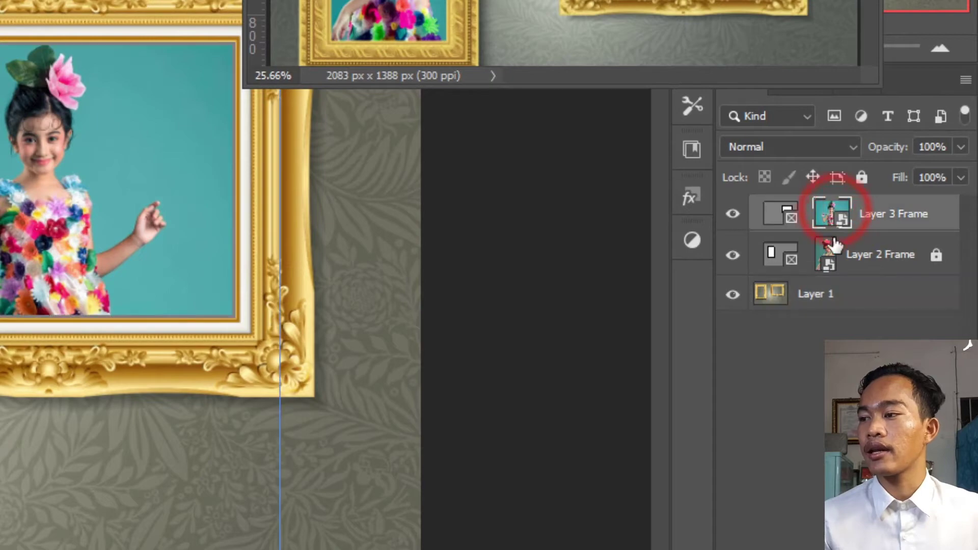
{"action": "left_click", "coordinate": [829, 259]}
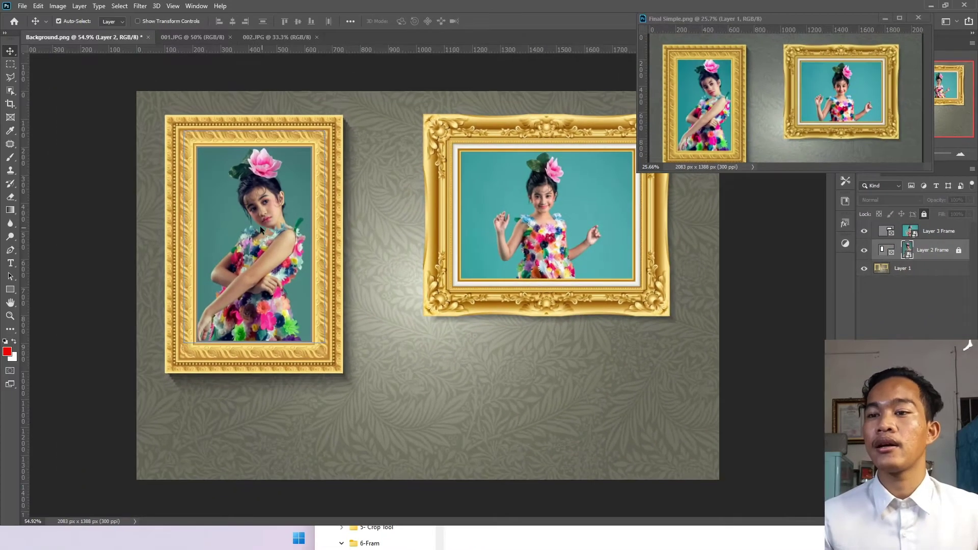
Step: Move the floating Final Simple.png window below the right frame, clear of the layer list, and display the object properties
{"action": "left_click_drag", "start_coordinate": [837, 21], "coordinate": [861, 295]}
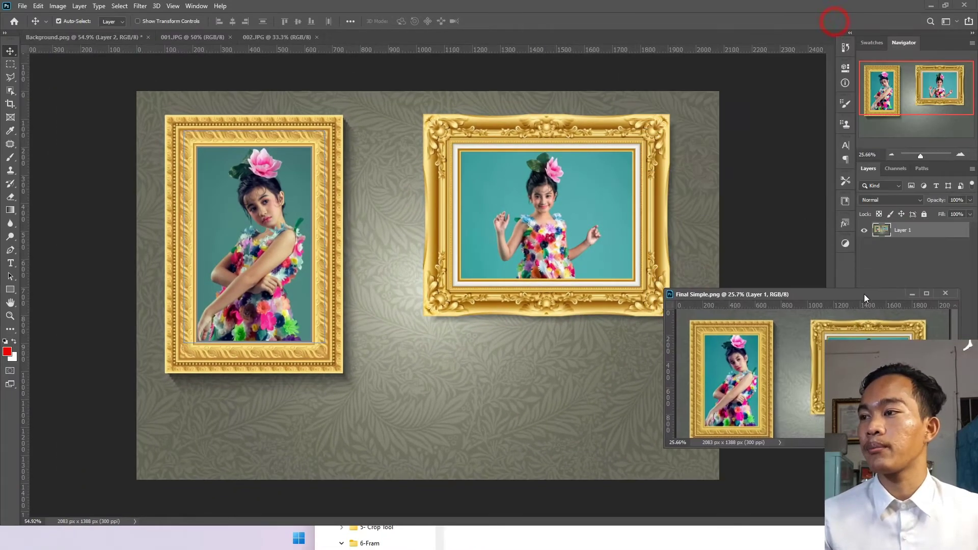
{"action": "left_click", "coordinate": [844, 66]}
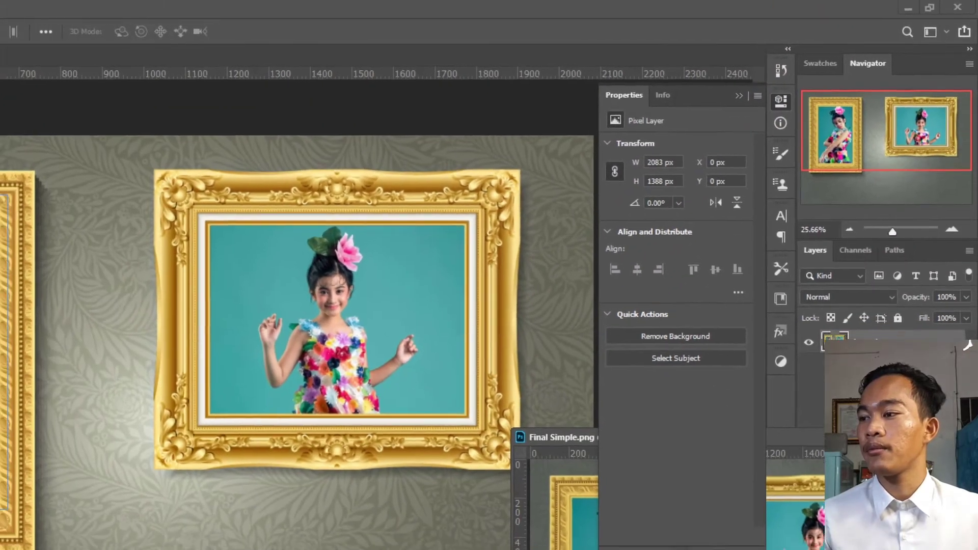
{"action": "left_click", "coordinate": [873, 397]}
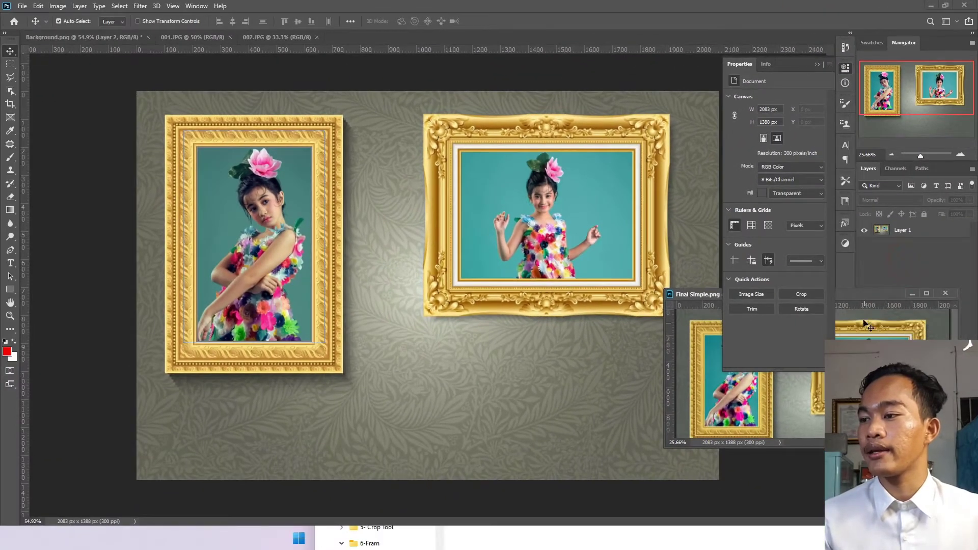
{"action": "left_click_drag", "start_coordinate": [870, 295], "coordinate": [722, 407]}
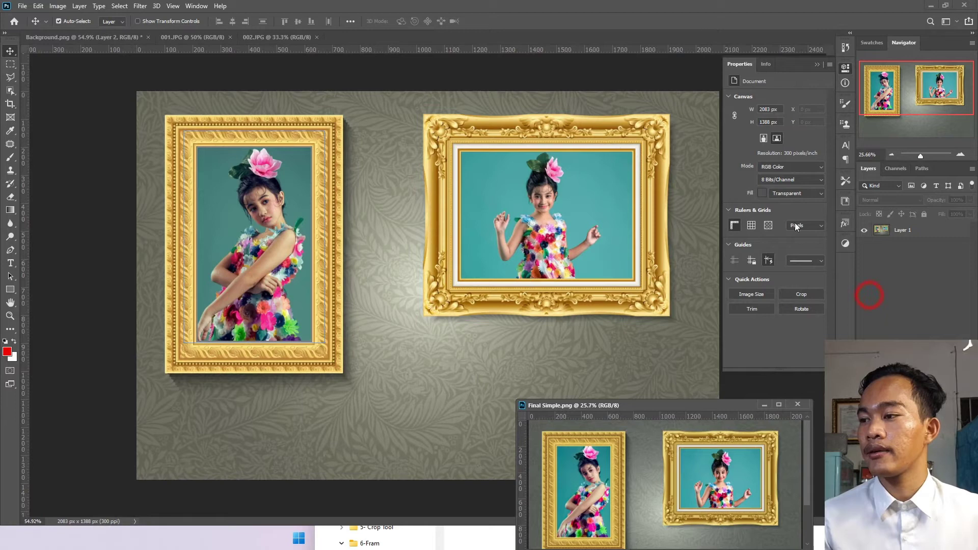
Step: Unlock the Layer 2 Frame layer in Background.png and open its embedded smart object's contents for editing
{"action": "left_click", "coordinate": [298, 203]}
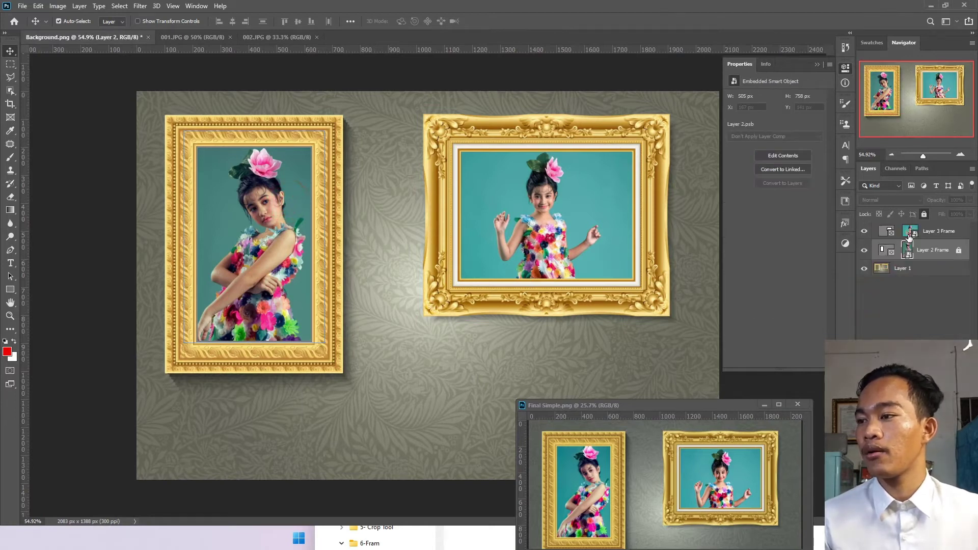
{"action": "left_click", "coordinate": [959, 249]}
{"action": "left_click", "coordinate": [787, 158]}
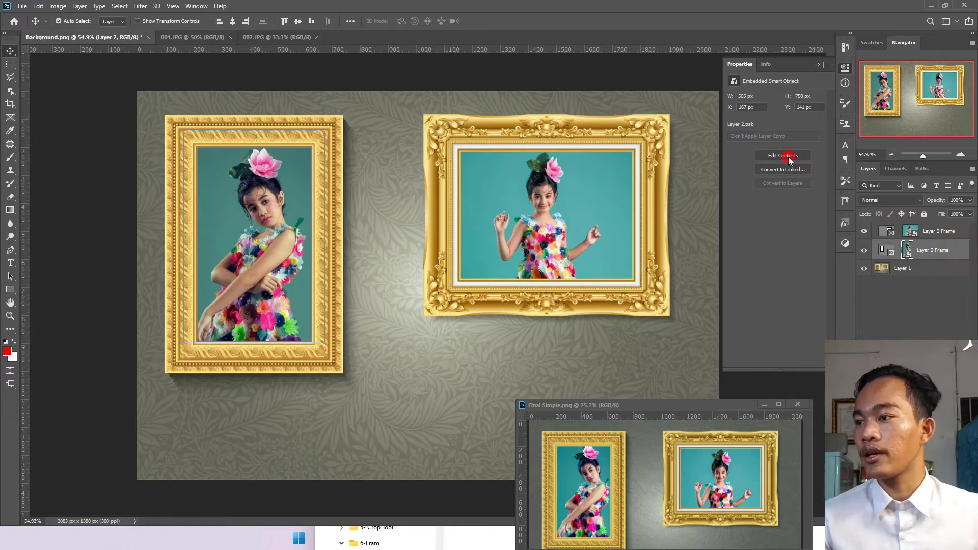
Step: Open Layer 2.psb in the Camera Raw filter and set Exposure to +0.30 and Texture to +16
{"action": "key", "text": "ctrl+shift+a"}
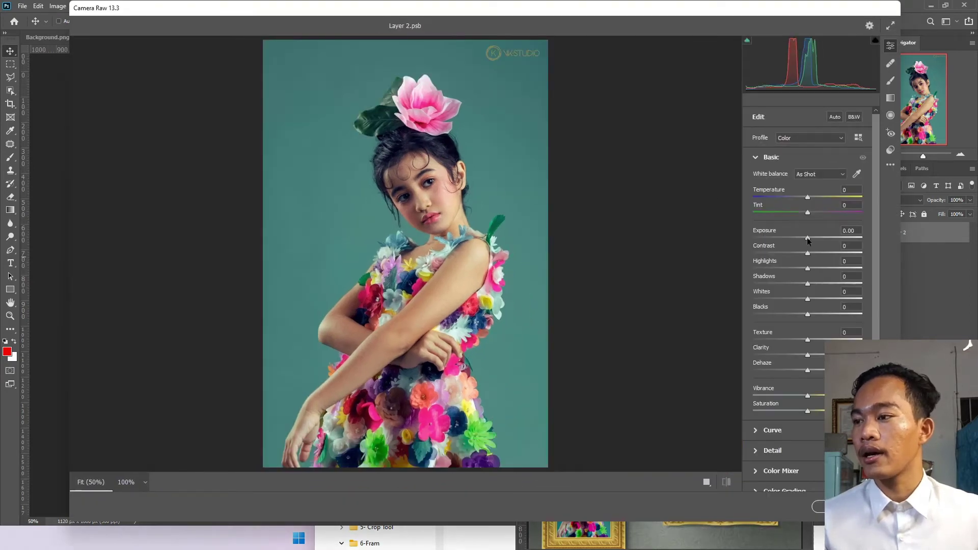
{"action": "left_click_drag", "start_coordinate": [807, 240], "coordinate": [811, 241]}
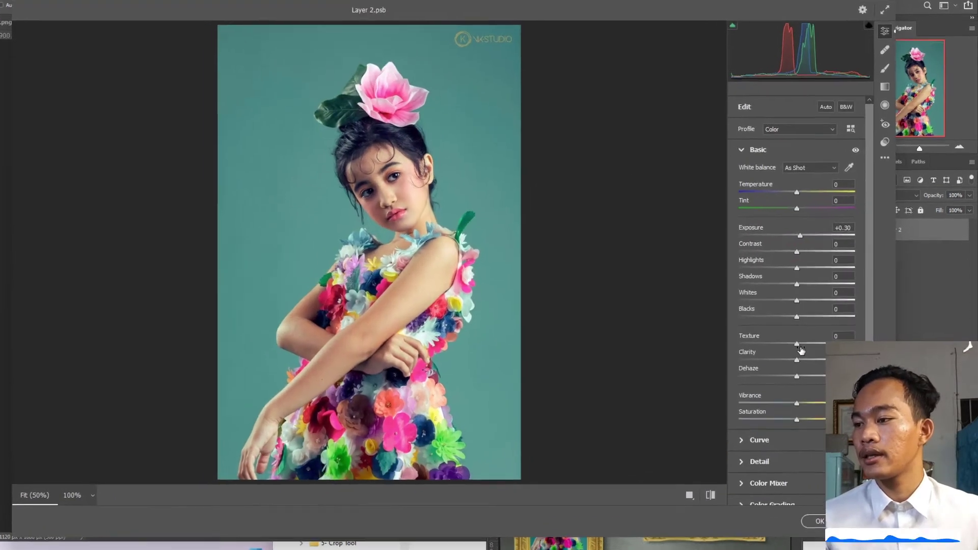
{"action": "left_click_drag", "start_coordinate": [807, 340], "coordinate": [816, 340]}
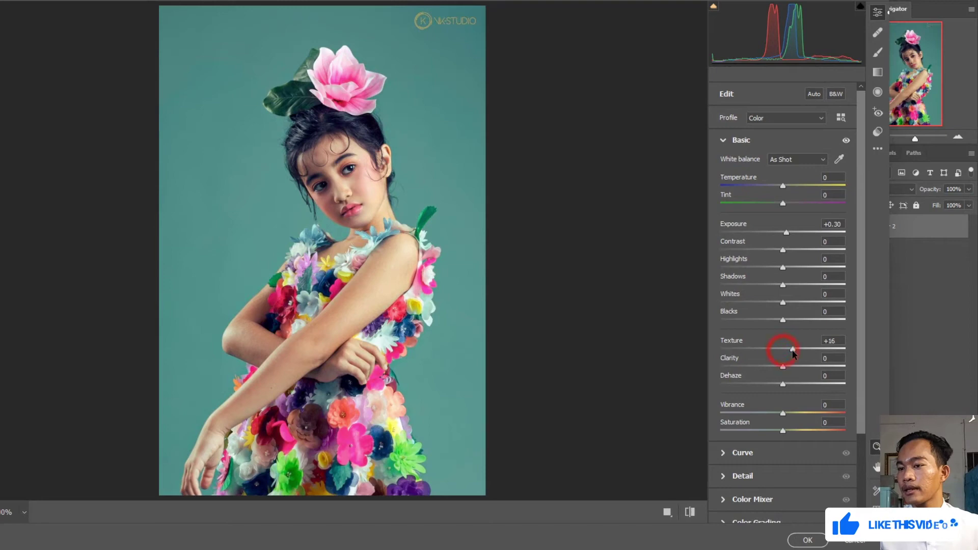
Step: Set the Color Mixer saturation to Reds +34, Oranges -57 and Yellows +3
{"action": "scroll", "coordinate": [807, 357], "scroll_direction": "down", "scroll_amount": 1}
{"action": "scroll", "coordinate": [780, 366], "scroll_direction": "down", "scroll_amount": 3}
{"action": "left_click", "coordinate": [733, 390]}
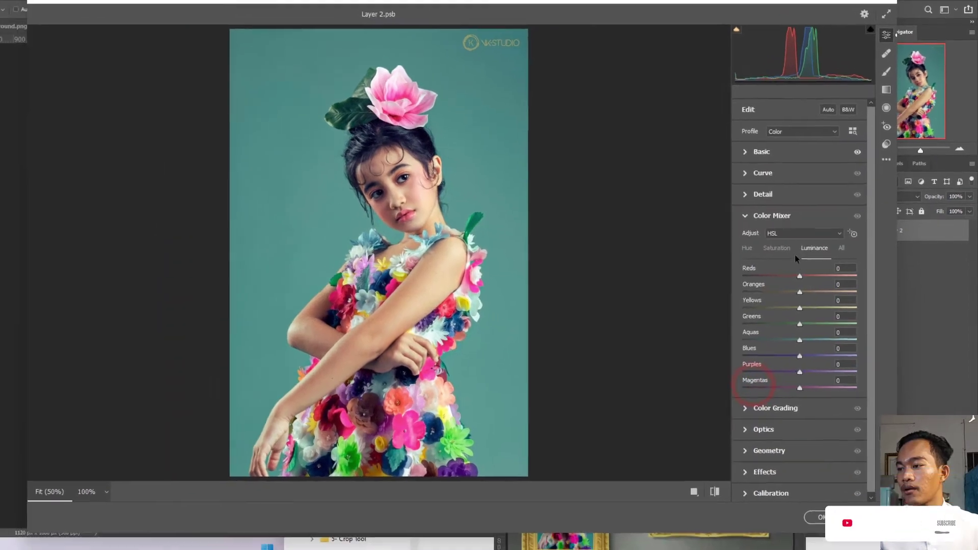
{"action": "left_click", "coordinate": [777, 248]}
{"action": "mouse_move", "coordinate": [799, 275]}
{"action": "left_mouse_down"}
{"action": "mouse_move", "coordinate": [818, 277]}
{"action": "mouse_move", "coordinate": [813, 291]}
{"action": "mouse_move", "coordinate": [784, 291]}
{"action": "mouse_move", "coordinate": [806, 293]}
{"action": "left_mouse_up"}
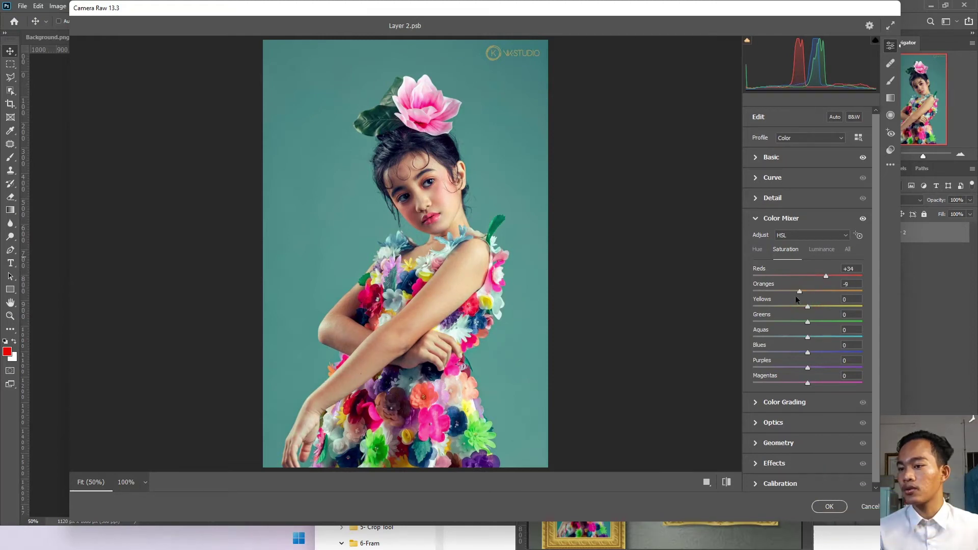
{"action": "left_click_drag", "start_coordinate": [809, 308], "coordinate": [810, 309]}
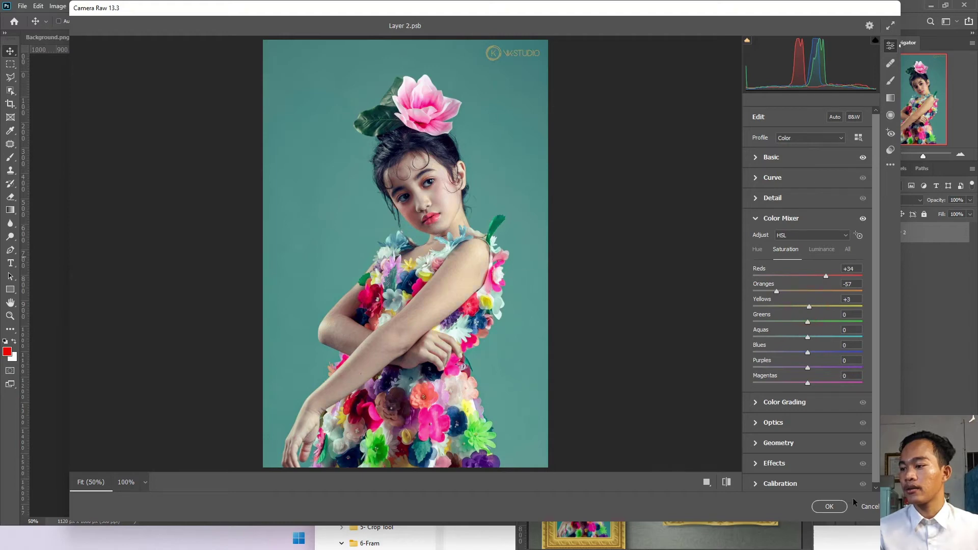
Step: Set the Color Mixer luminance to Reds +18 and Oranges +21, and apply the Camera Raw adjustments
{"action": "left_click", "coordinate": [825, 249]}
{"action": "left_click_drag", "start_coordinate": [810, 293], "coordinate": [817, 276]}
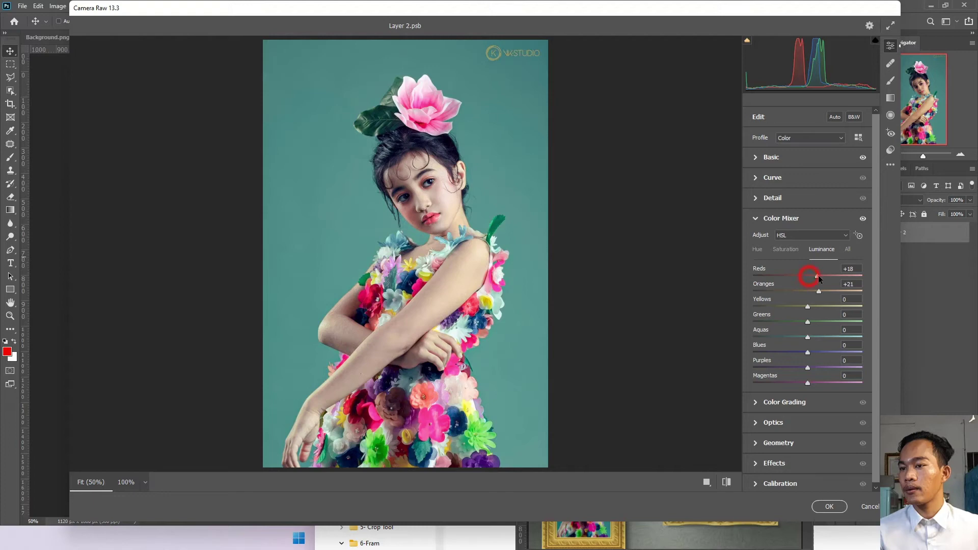
{"action": "left_click", "coordinate": [831, 507]}
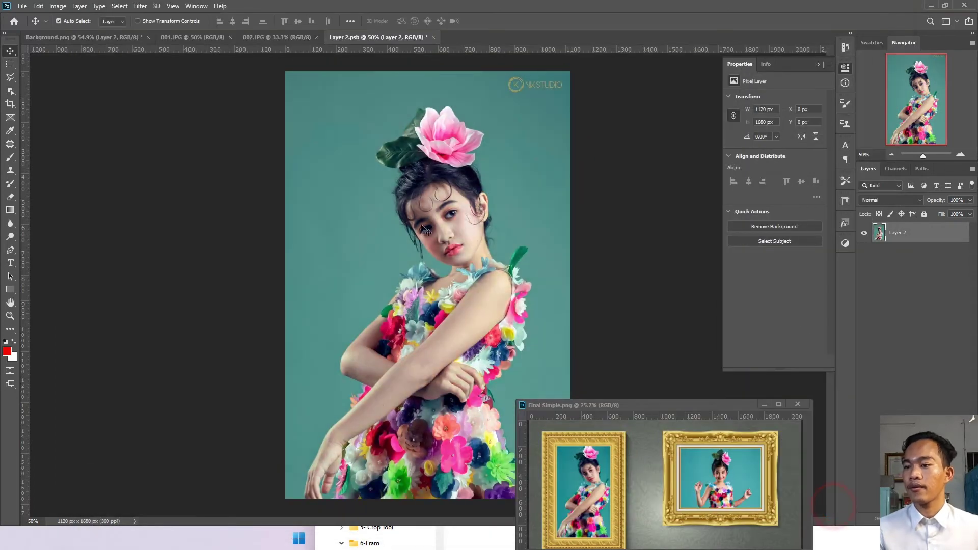
Step: Close Layer 2.psb and save its changes back into the left frame of Background.png
{"action": "left_click", "coordinate": [435, 37]}
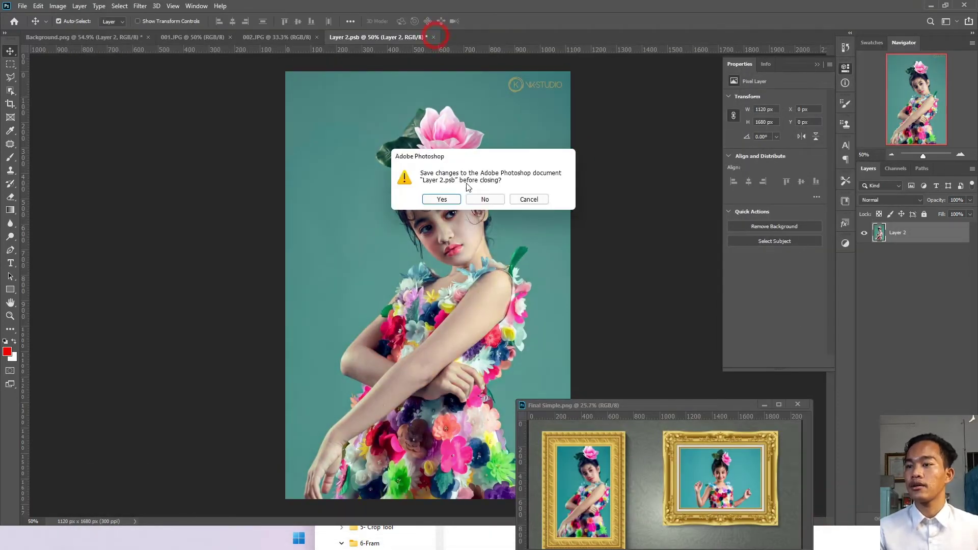
{"action": "left_click", "coordinate": [442, 199]}
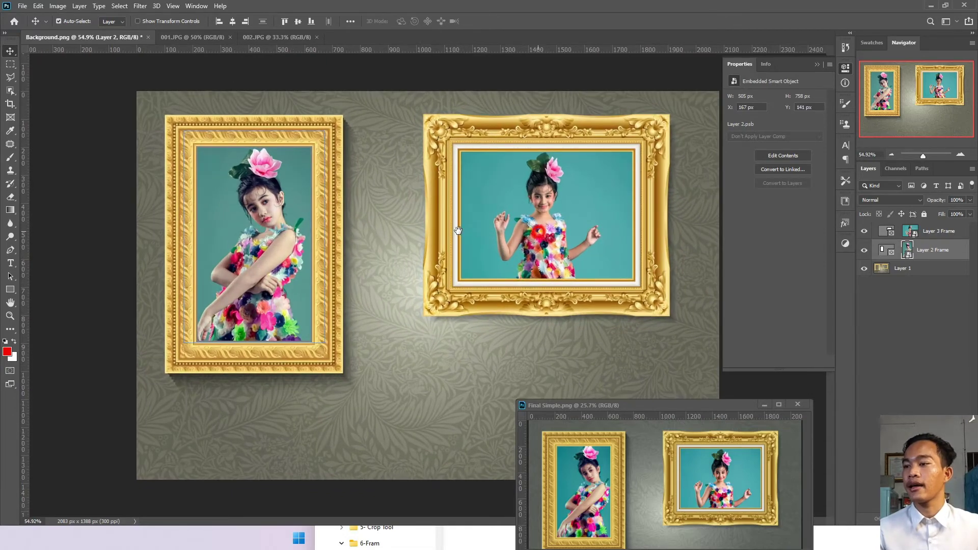
{"action": "scroll", "coordinate": [520, 248], "scroll_direction": "down", "scroll_amount": 2}
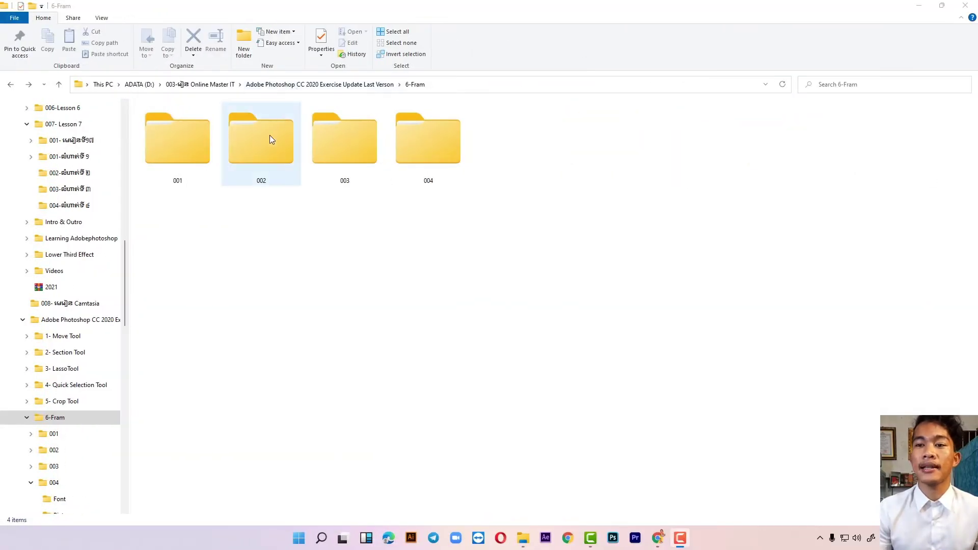
Step: In File Explorer, open exercise folder 002 inside 6-Fram and view its Final Simple image
{"action": "left_click", "coordinate": [270, 135]}
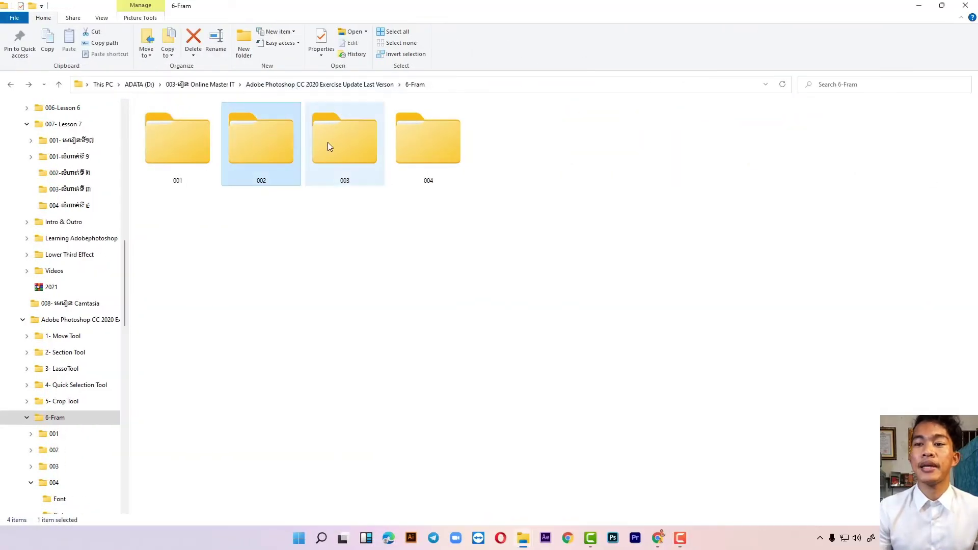
{"action": "left_click", "coordinate": [357, 146]}
{"action": "left_click", "coordinate": [434, 145]}
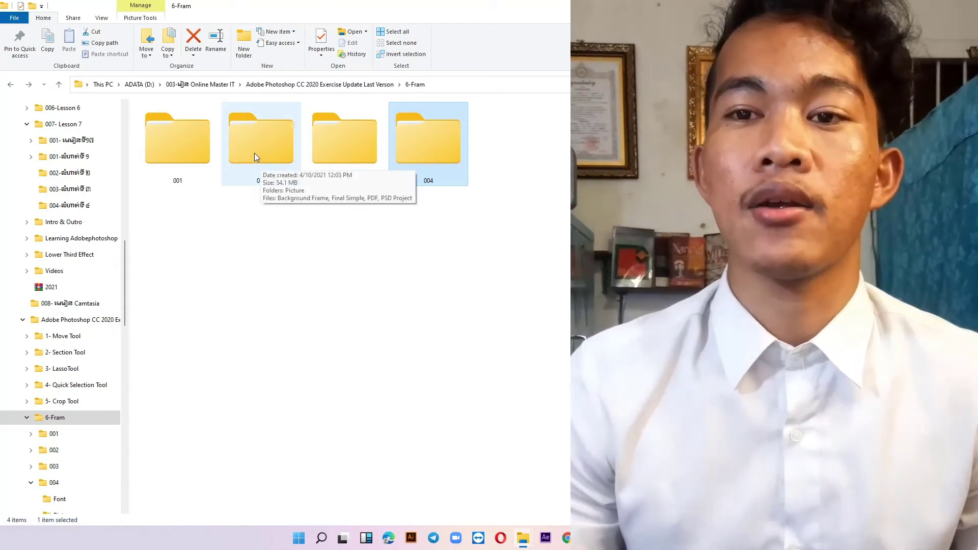
{"action": "double_click", "coordinate": [256, 154]}
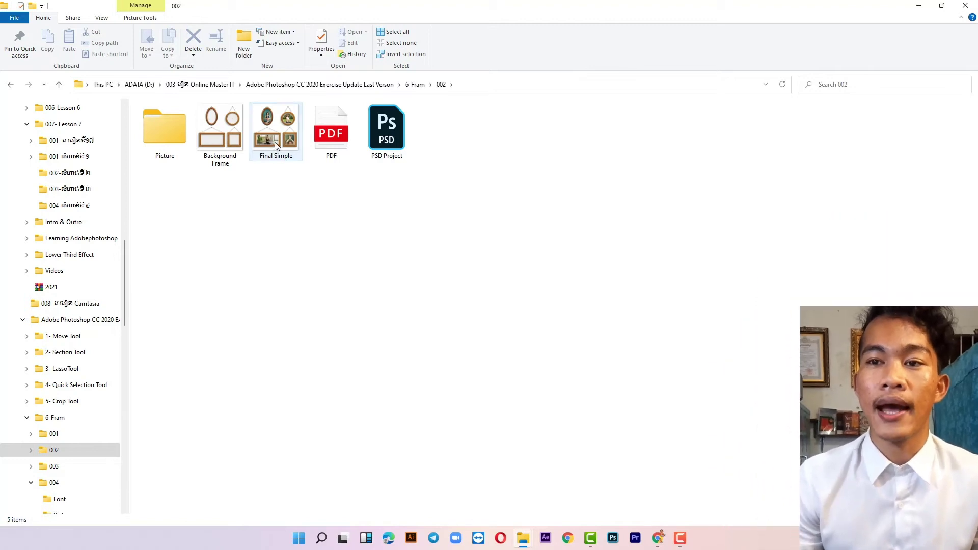
{"action": "double_click", "coordinate": [275, 144]}
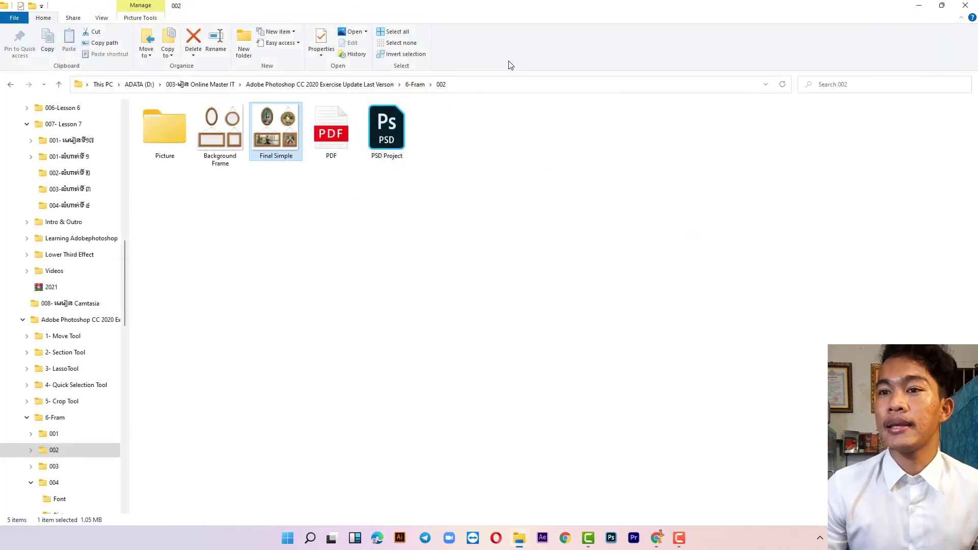
{"action": "left_click", "coordinate": [966, 8]}
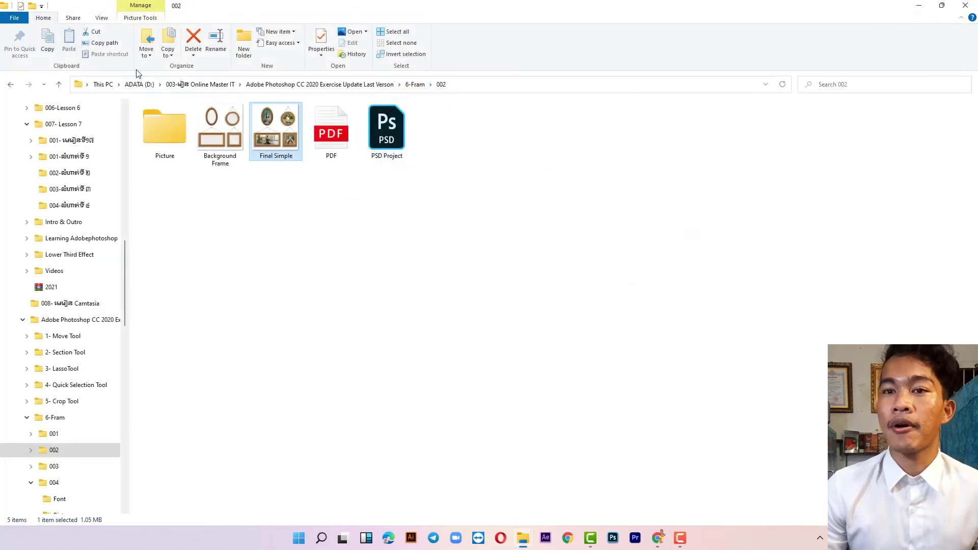
Step: Return to 6-Fram, open exercise folder 003 and view its Final Simple image
{"action": "left_click", "coordinate": [11, 85]}
{"action": "double_click", "coordinate": [322, 147]}
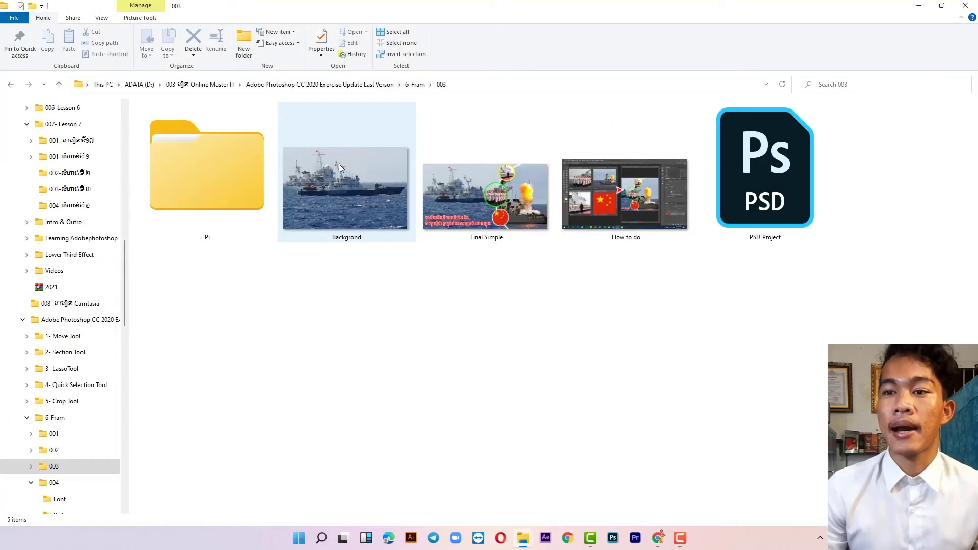
{"action": "double_click", "coordinate": [512, 198]}
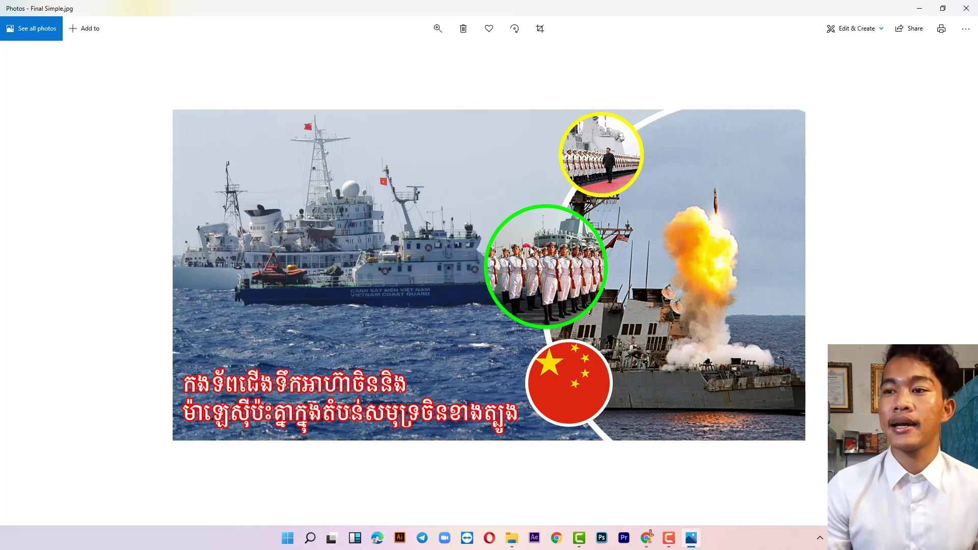
{"action": "left_click", "coordinate": [966, 8]}
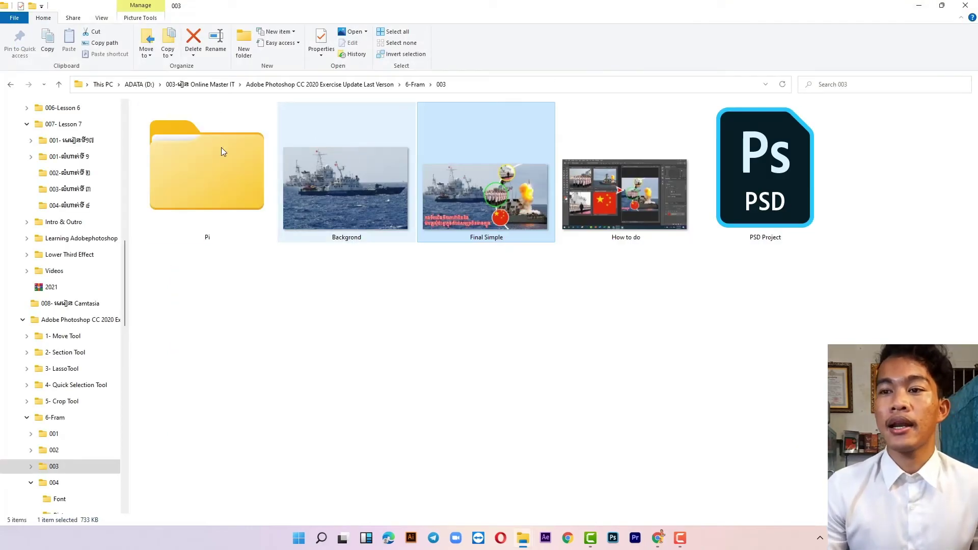
Step: Return to 6-Fram, open exercise folder 004 and view its Text Conver To Frame image
{"action": "left_click", "coordinate": [10, 85]}
{"action": "double_click", "coordinate": [423, 158]}
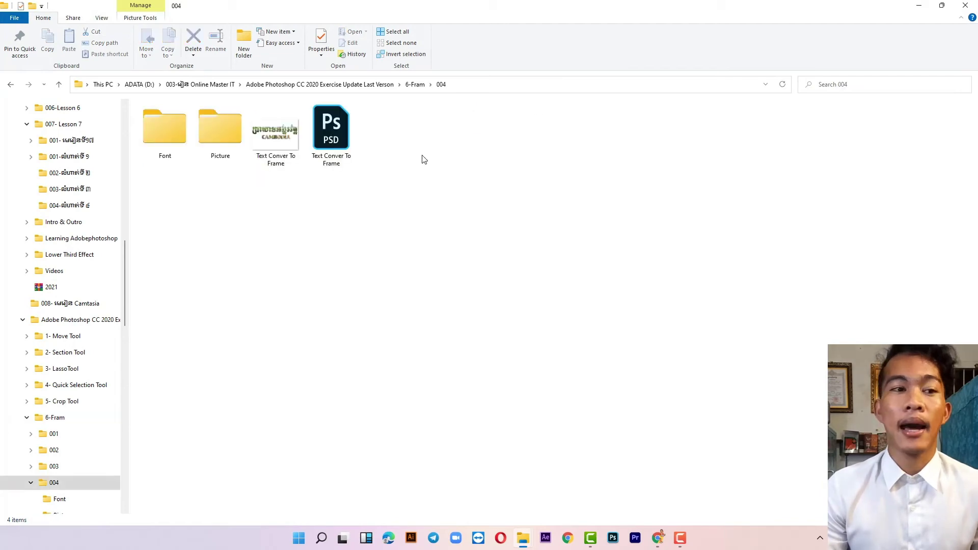
{"action": "left_click", "coordinate": [274, 148]}
{"action": "double_click", "coordinate": [273, 148]}
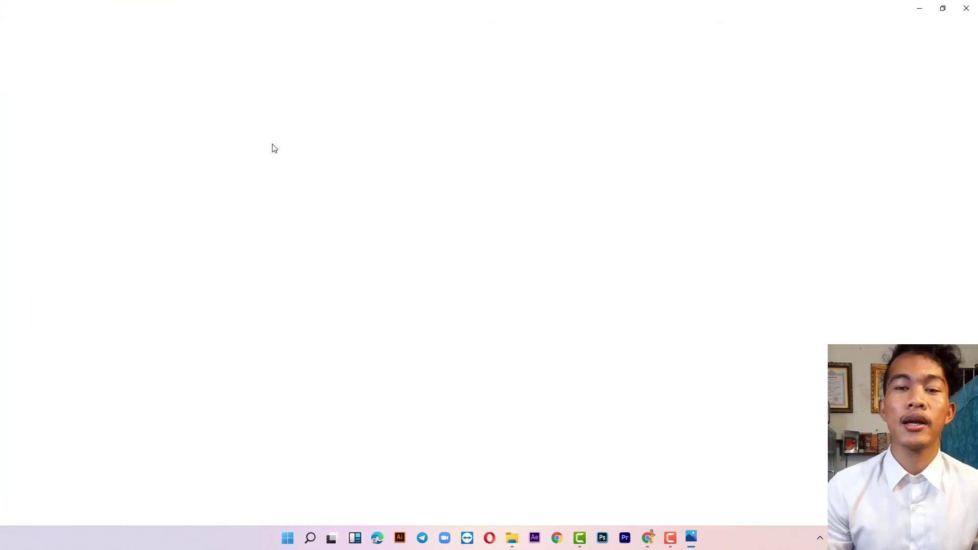